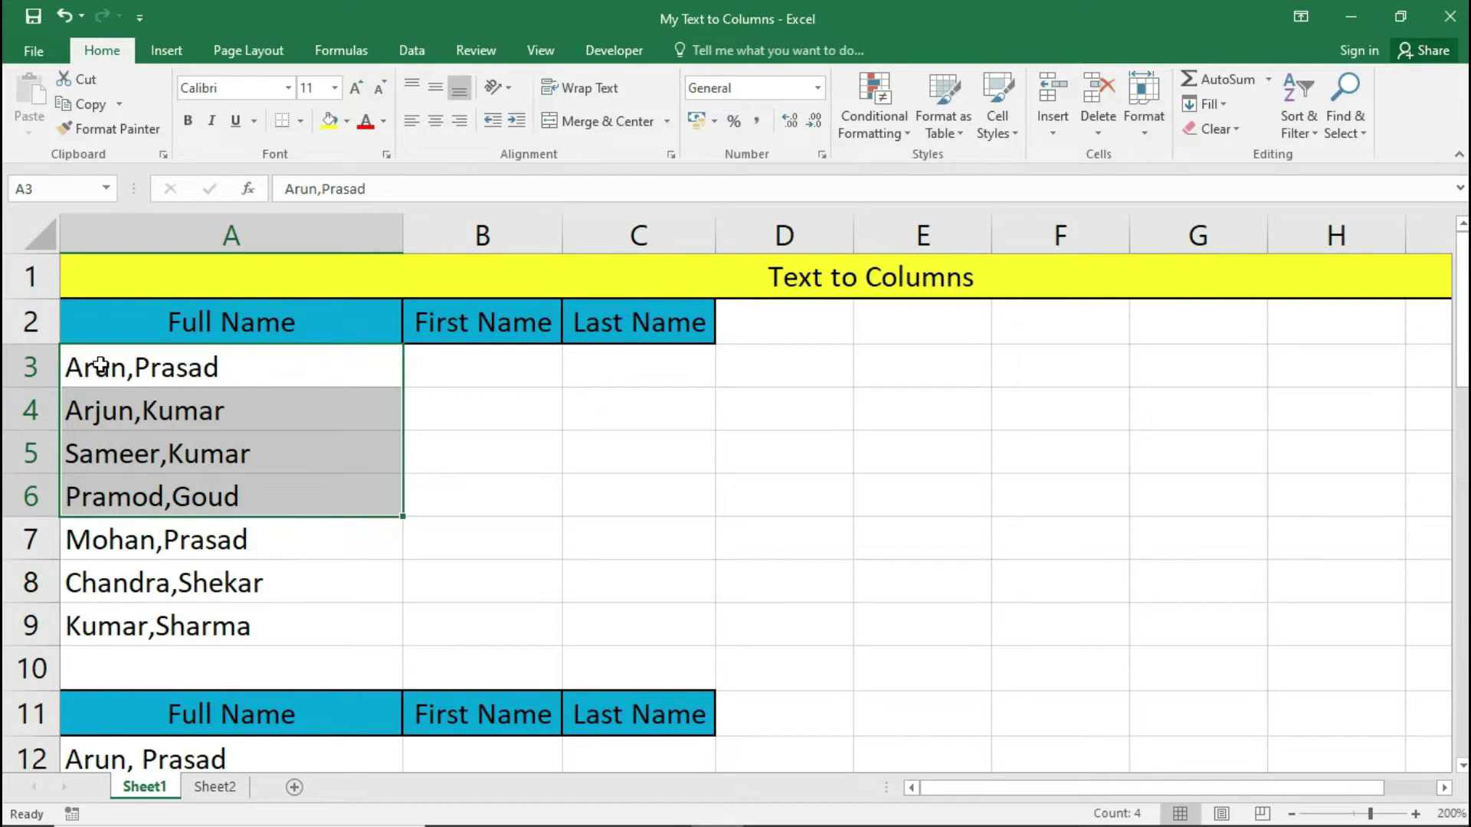
- Start Text to Columns on the full names in A3:A9, treating them as Delimited data
click(455, 359)
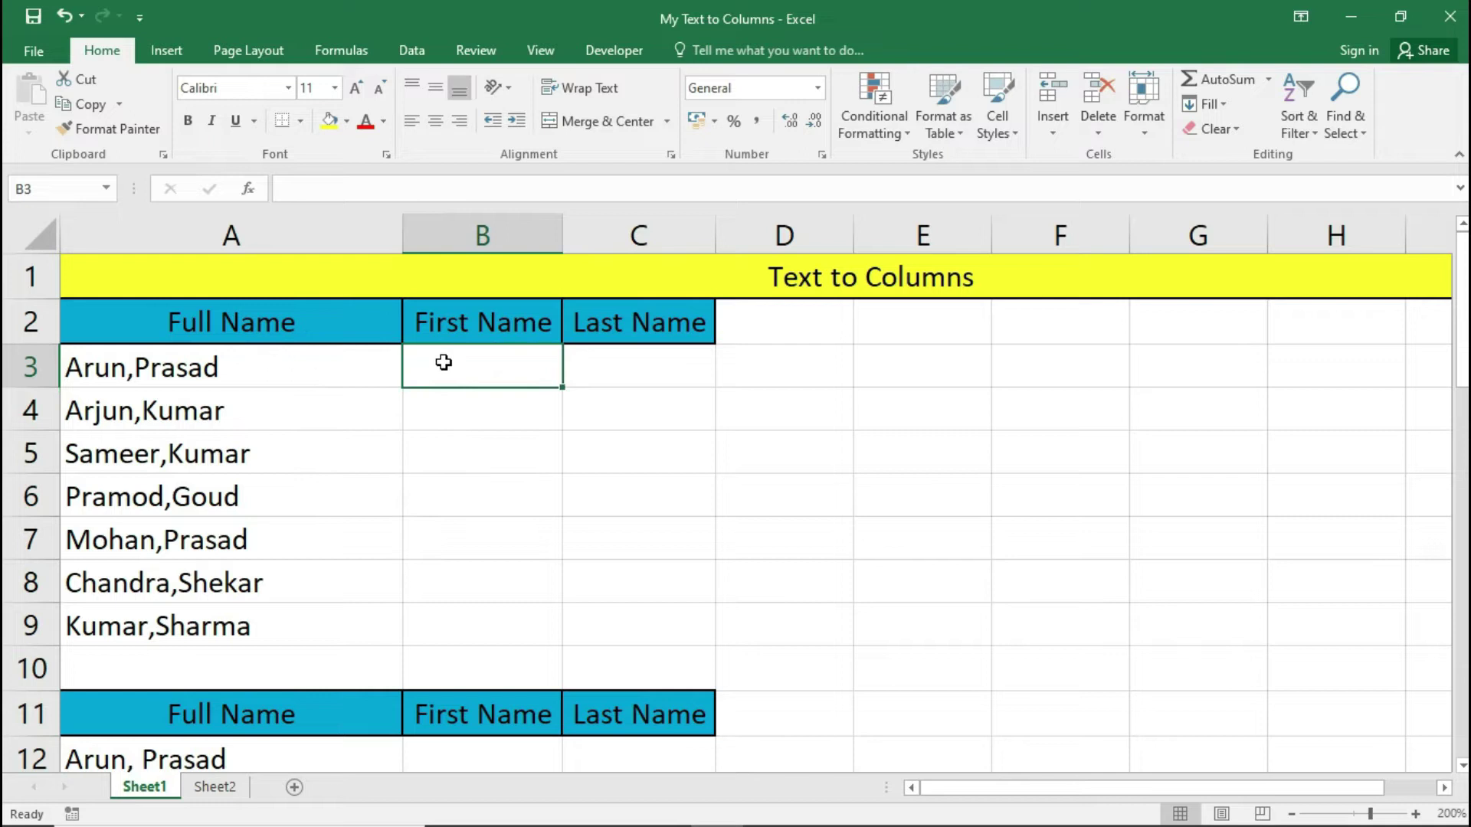
click(609, 363)
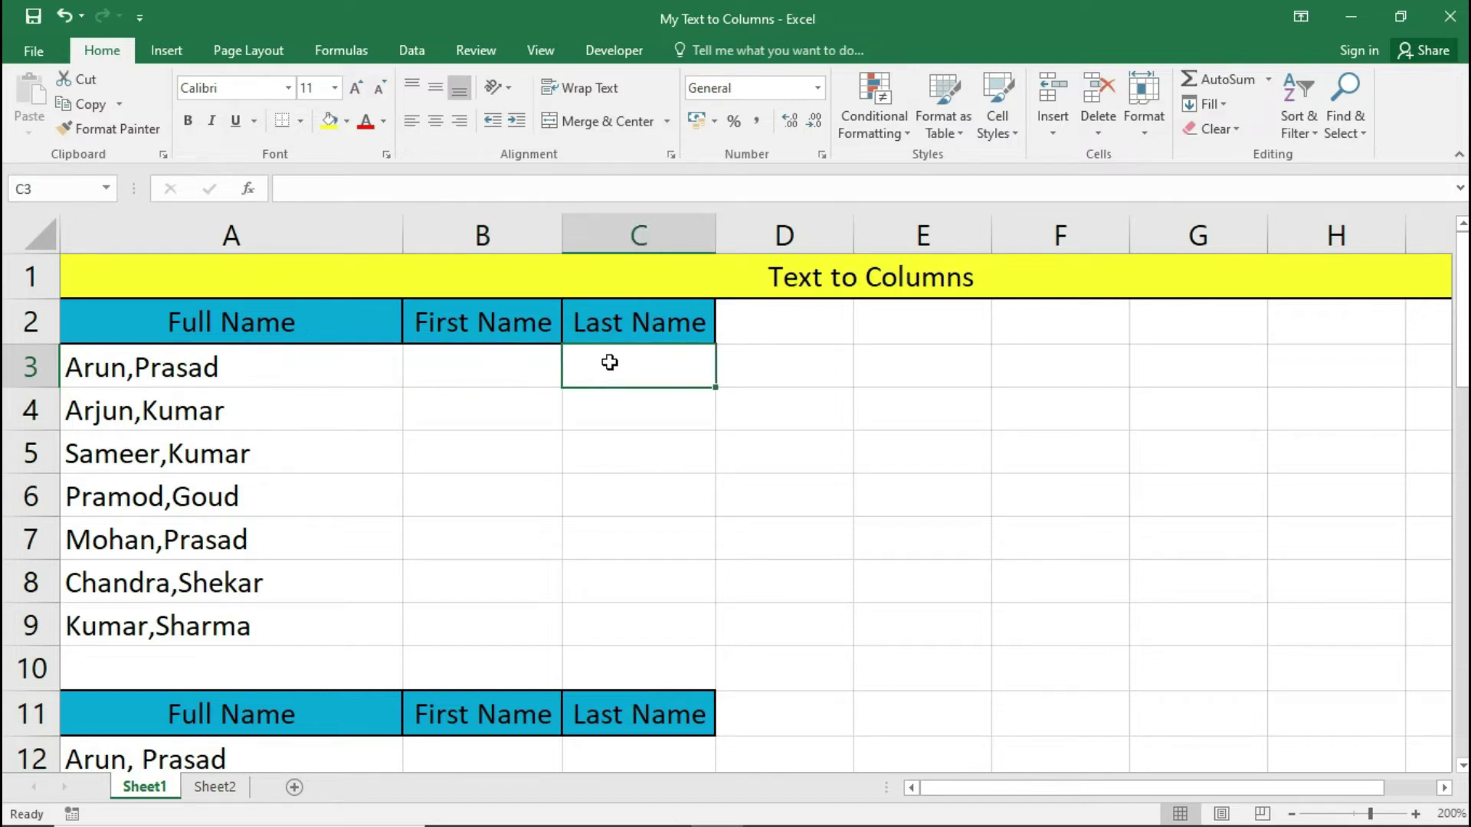
click(243, 366)
drag(243, 366, 229, 621)
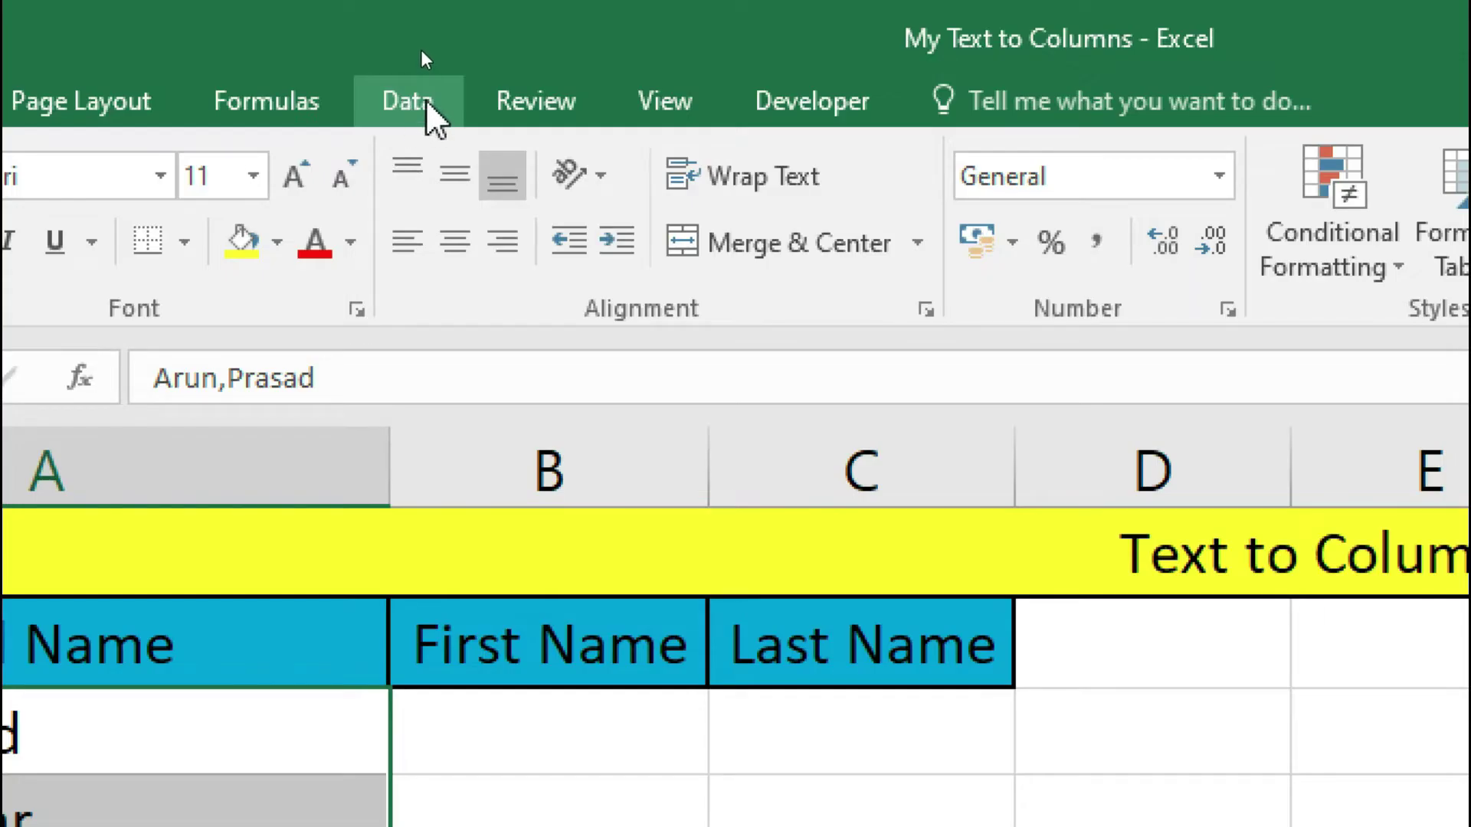
click(426, 104)
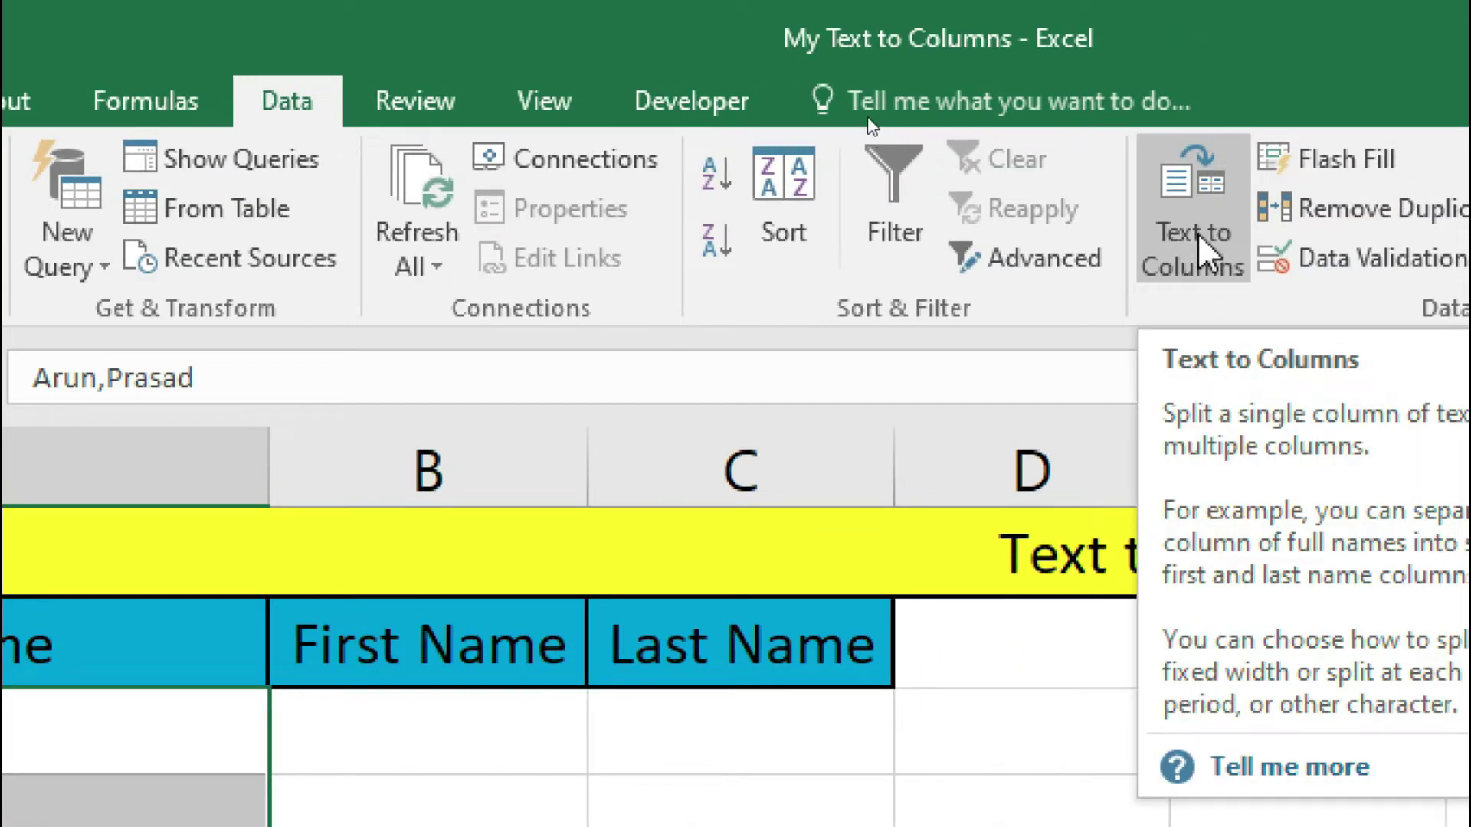
click(1203, 261)
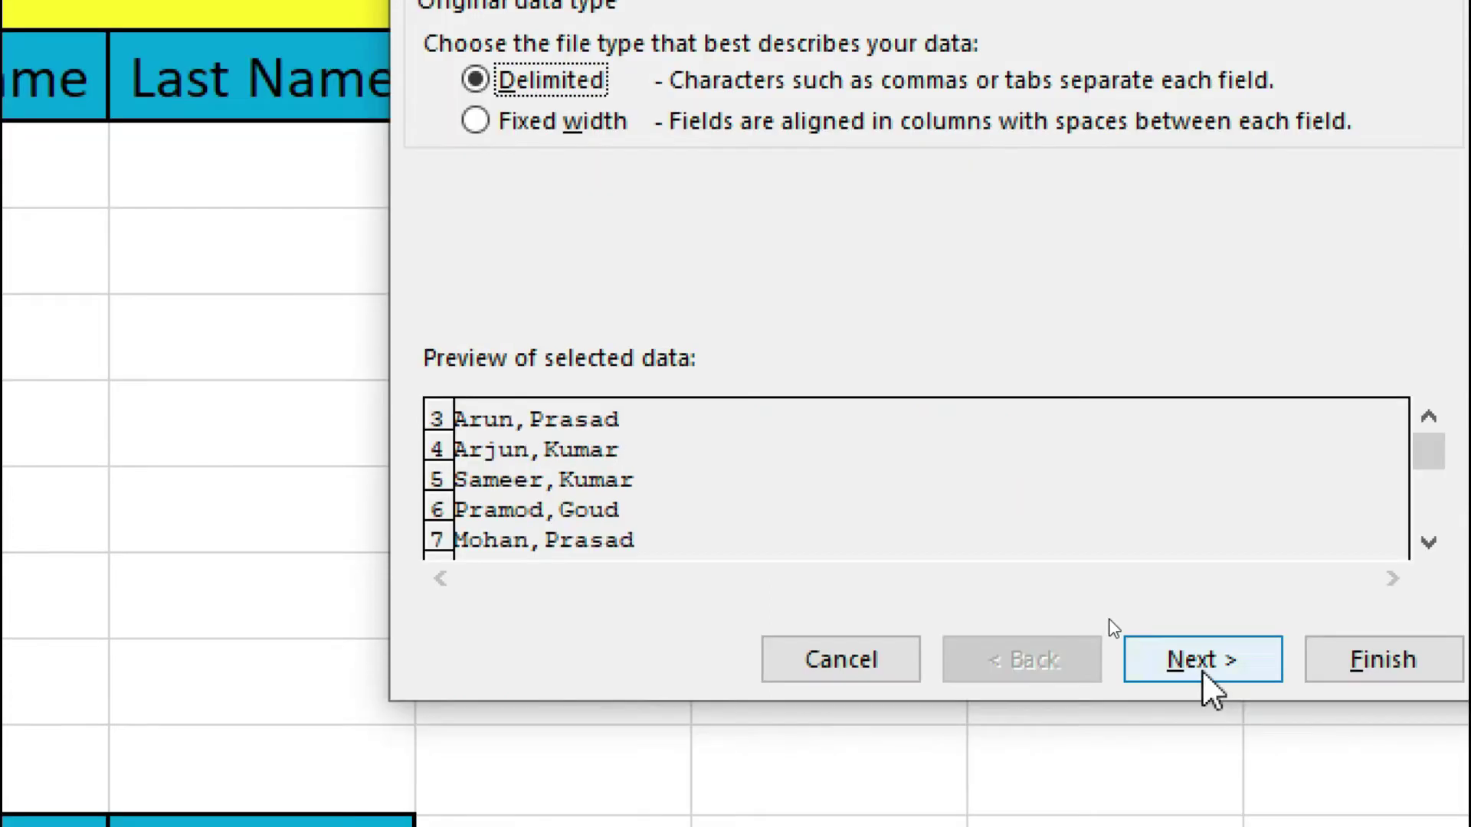
click(1201, 674)
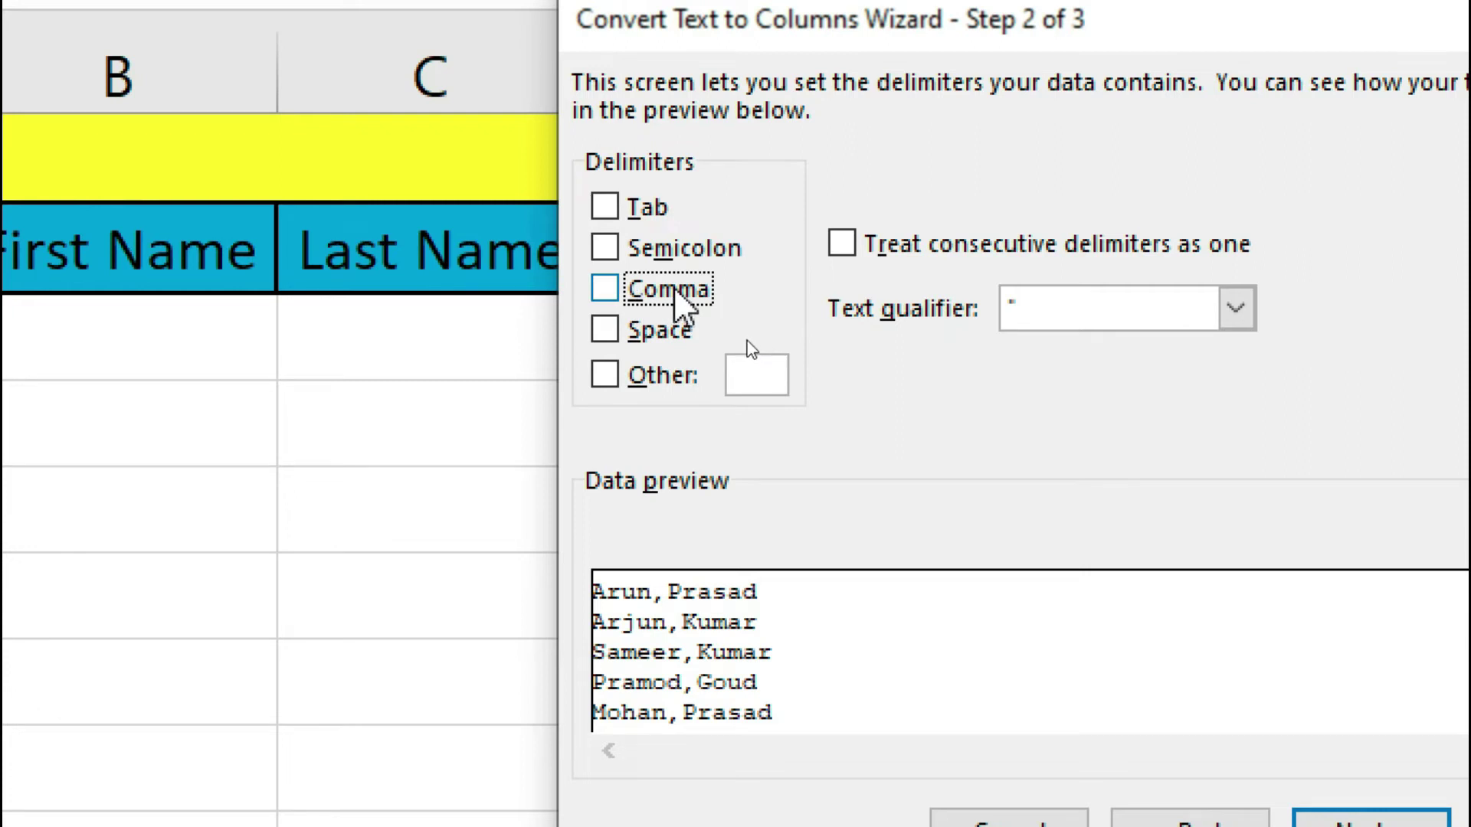
- Set Comma as the delimiter for the names and finish the split with General format and destination $A$3
click(605, 290)
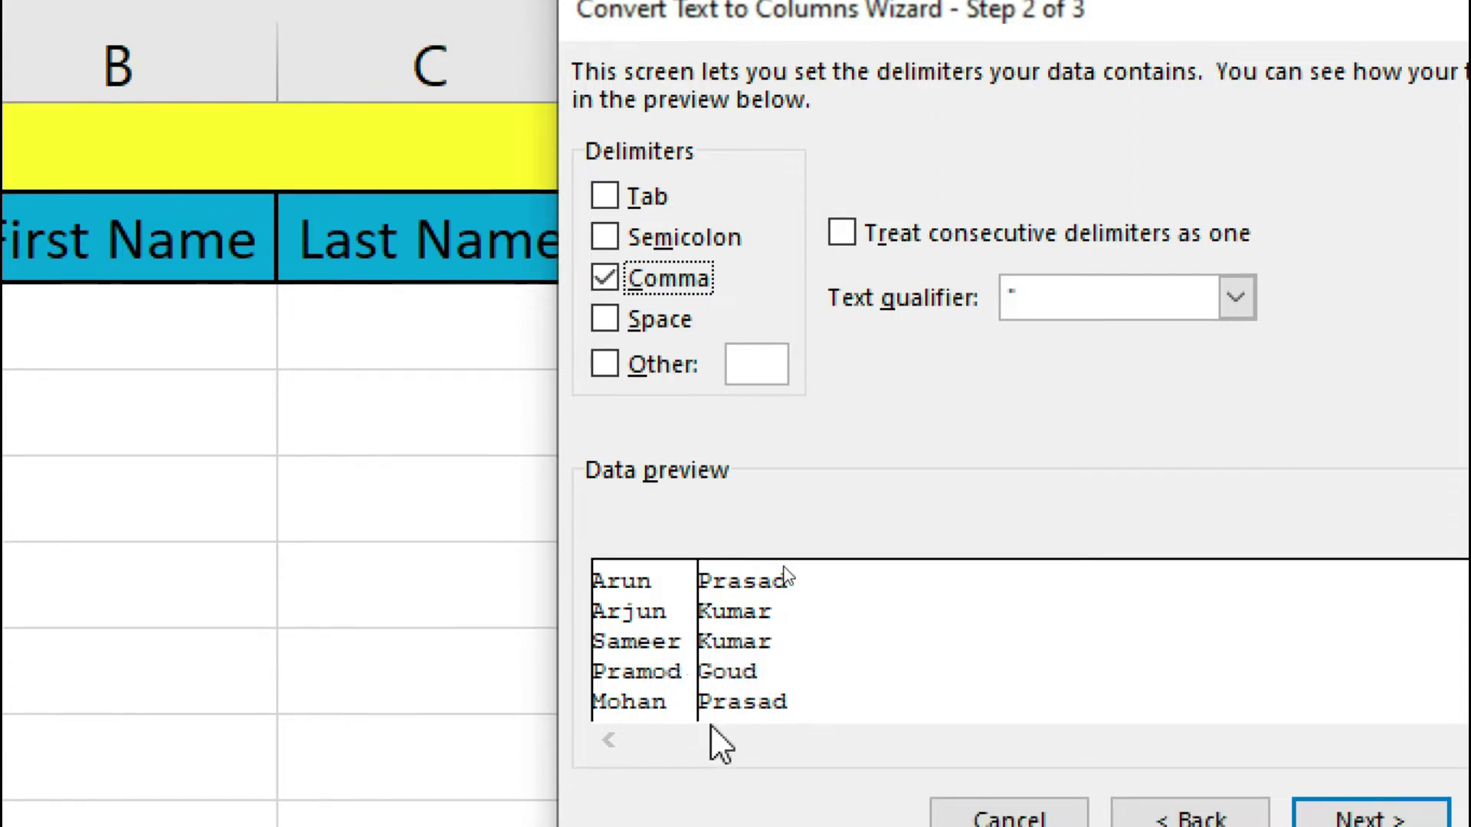
click(680, 289)
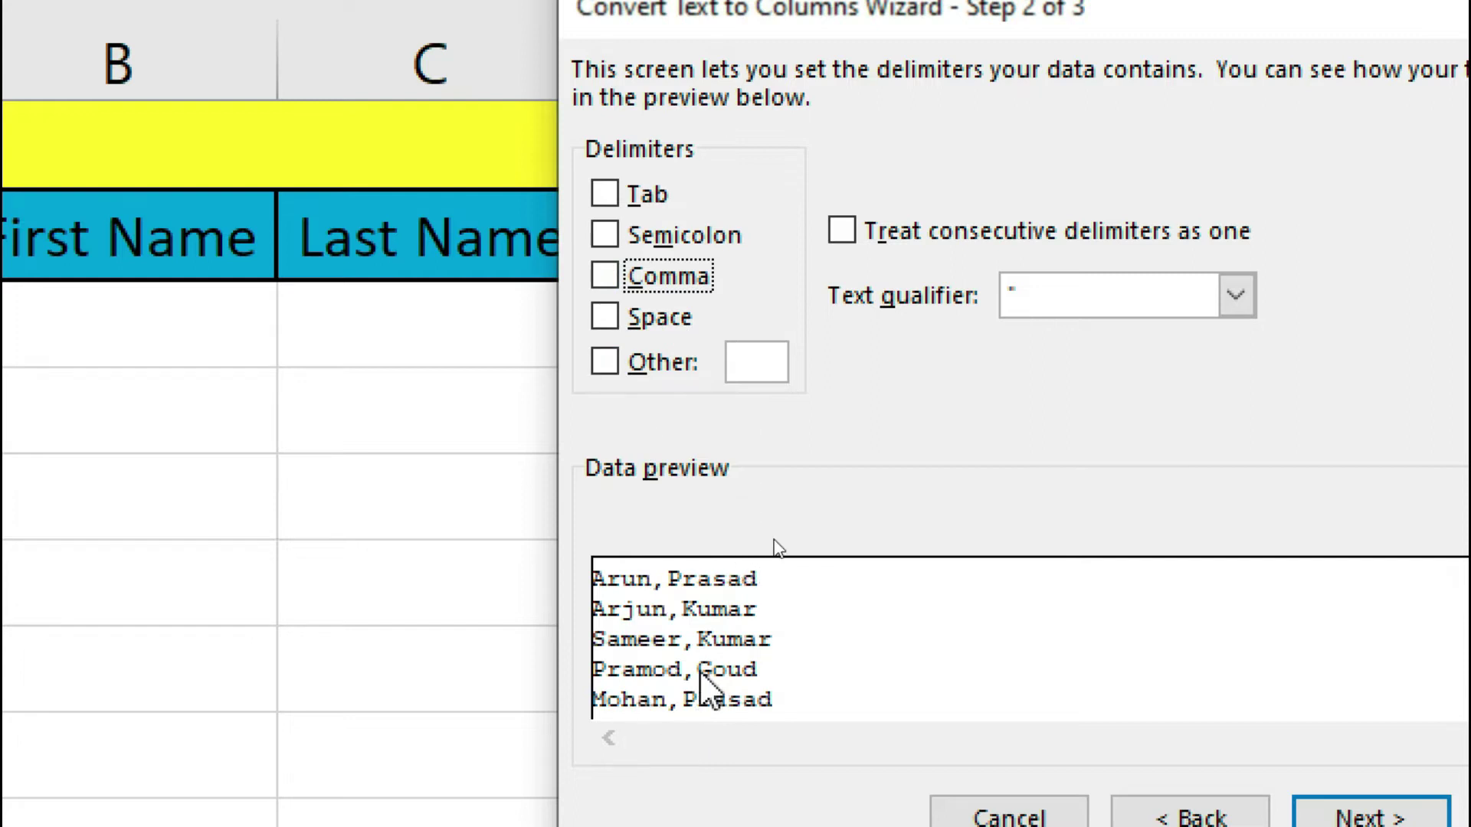
click(644, 282)
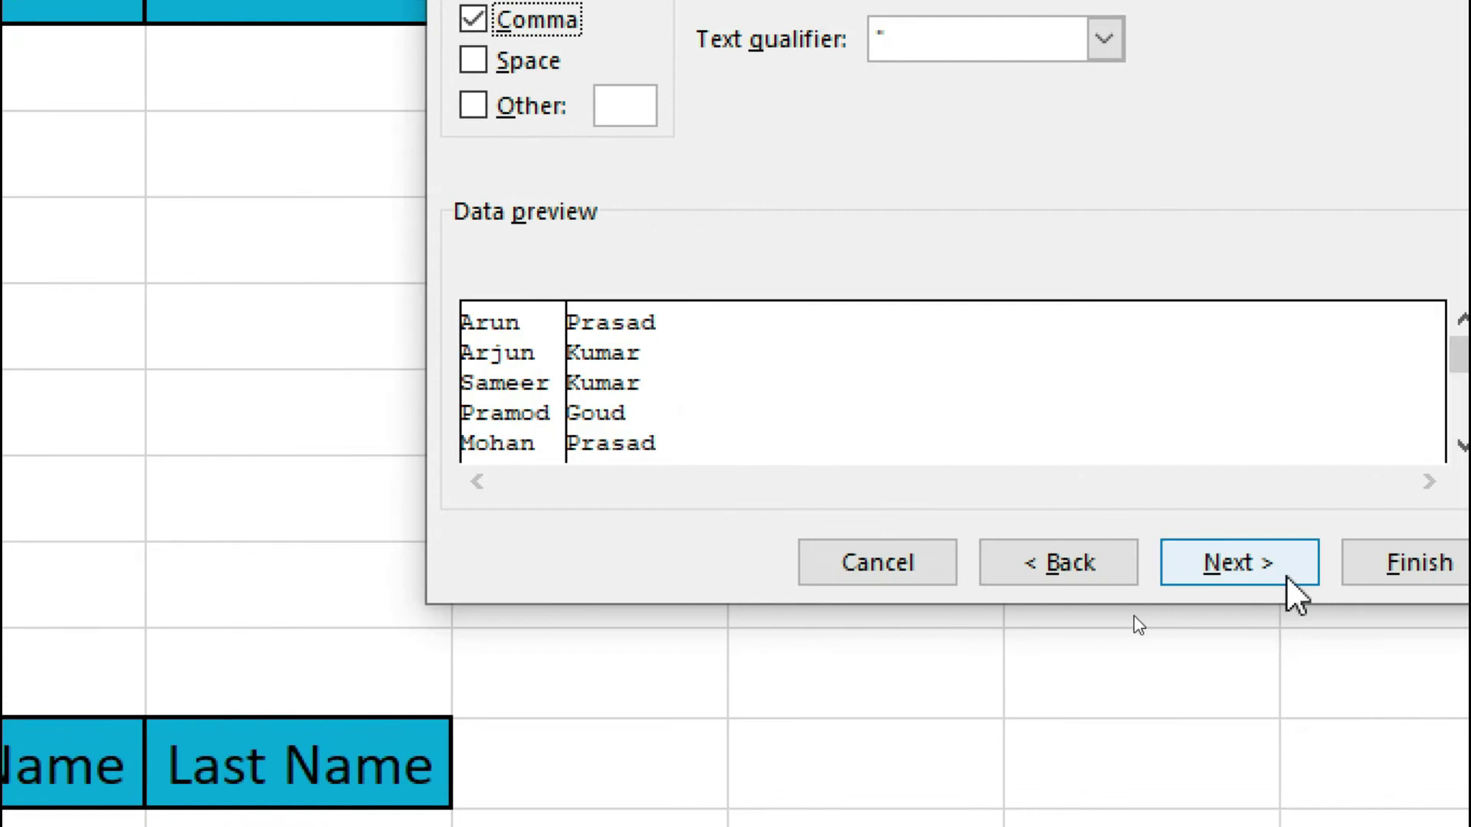
click(1280, 563)
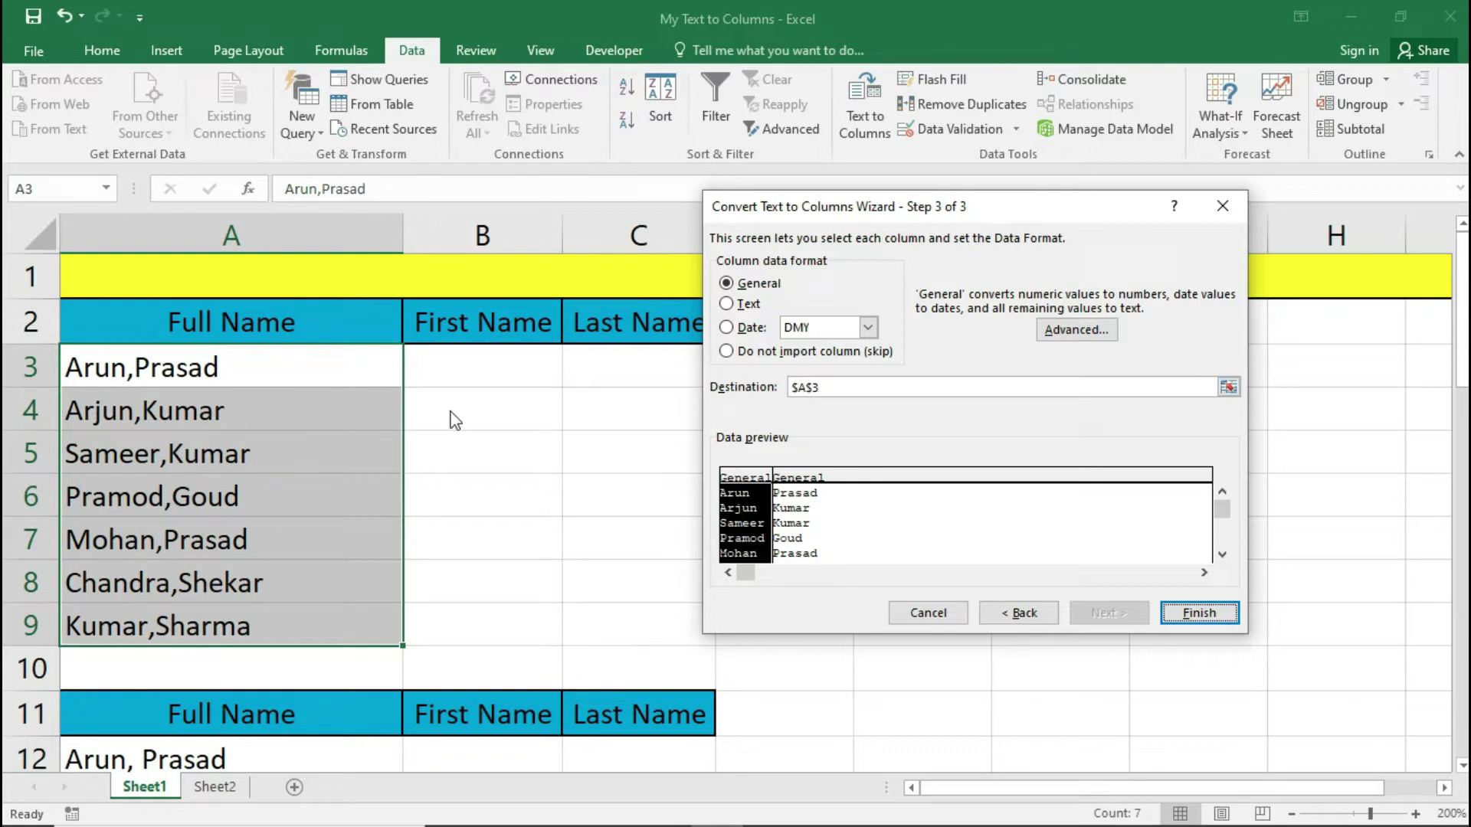
click(1203, 612)
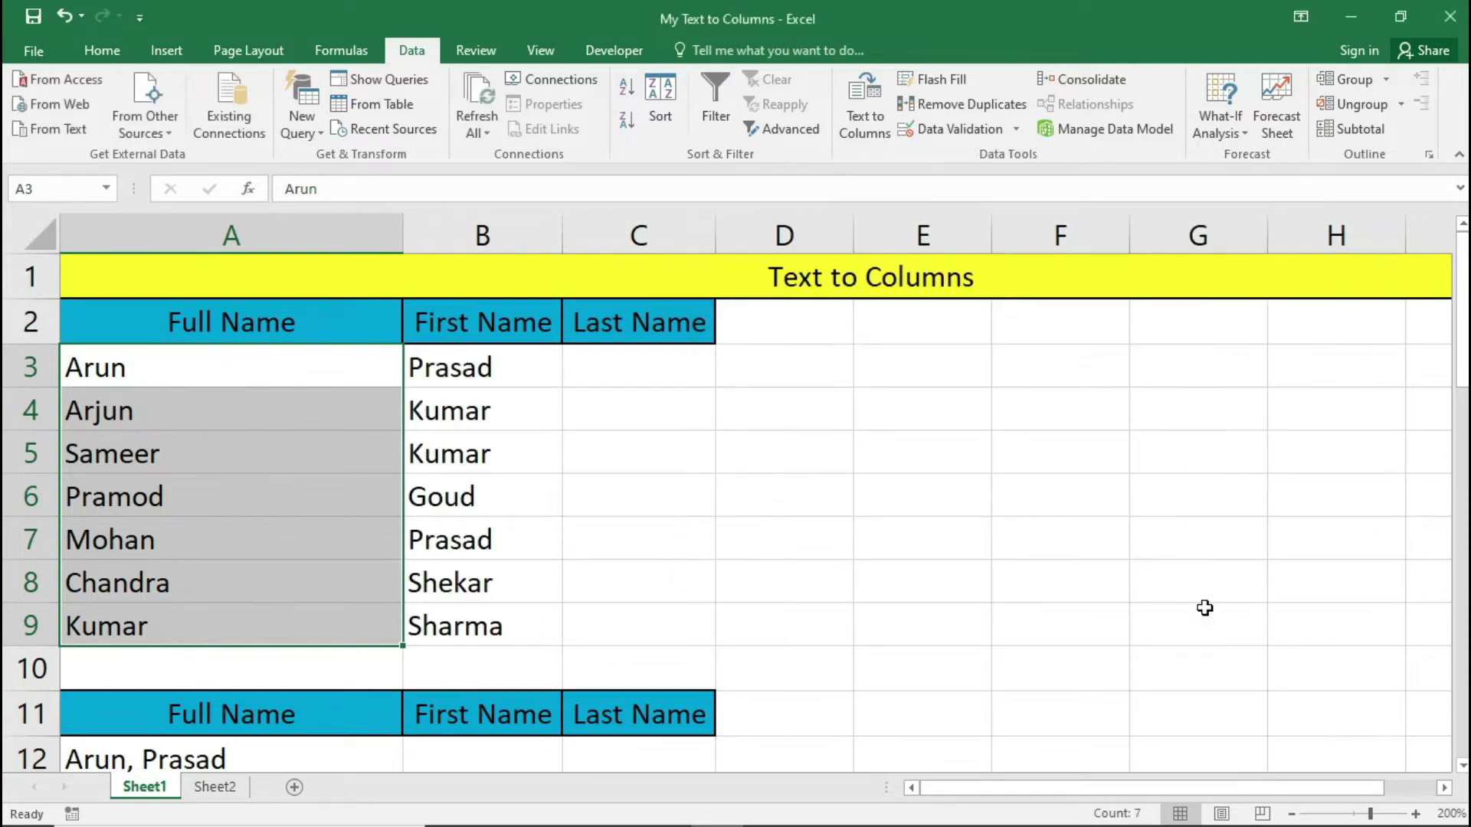
- Check the split names in columns A and B, and undo the Text to Columns conversion
click(365, 471)
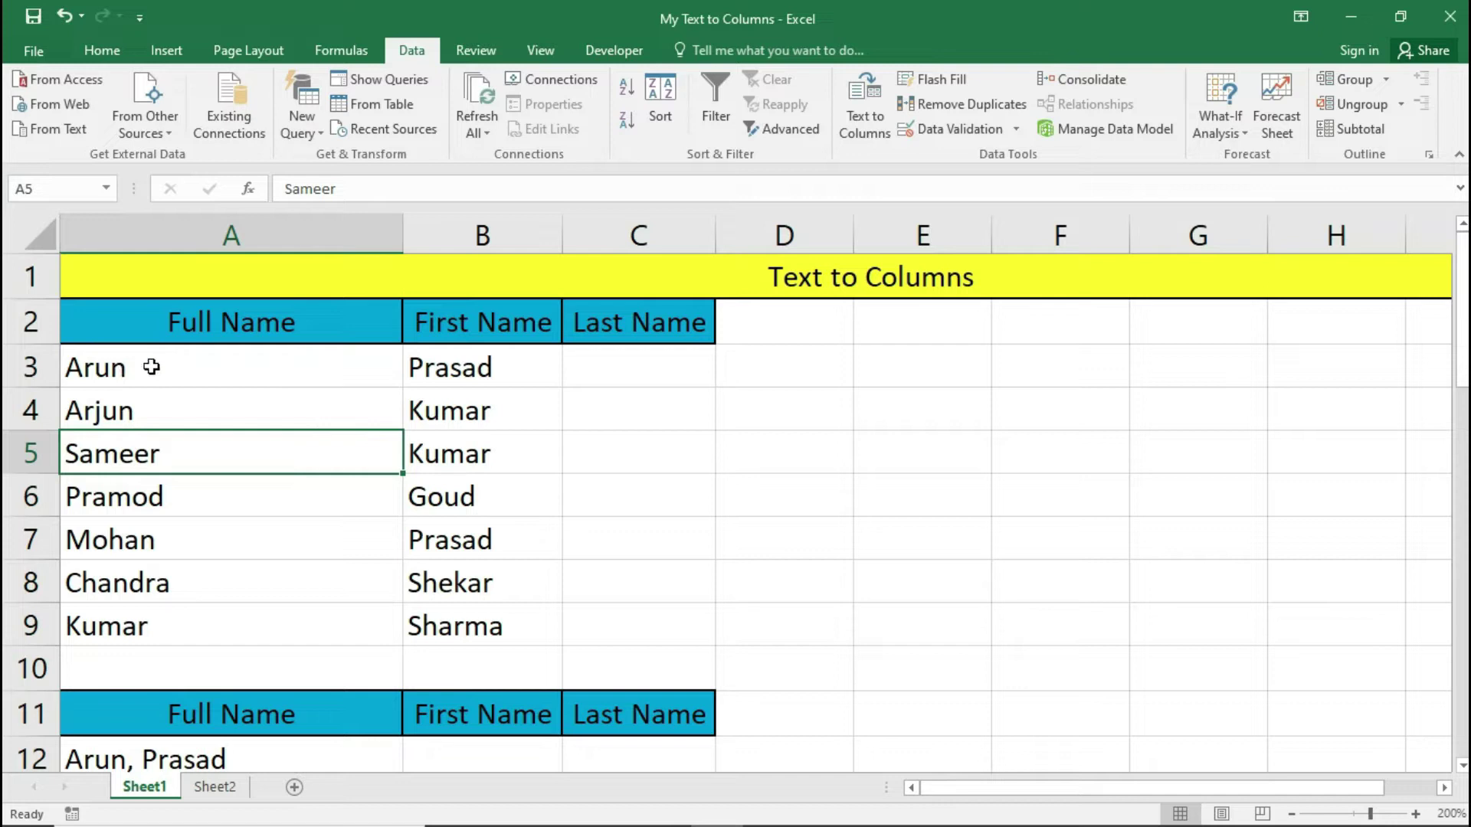
click(414, 366)
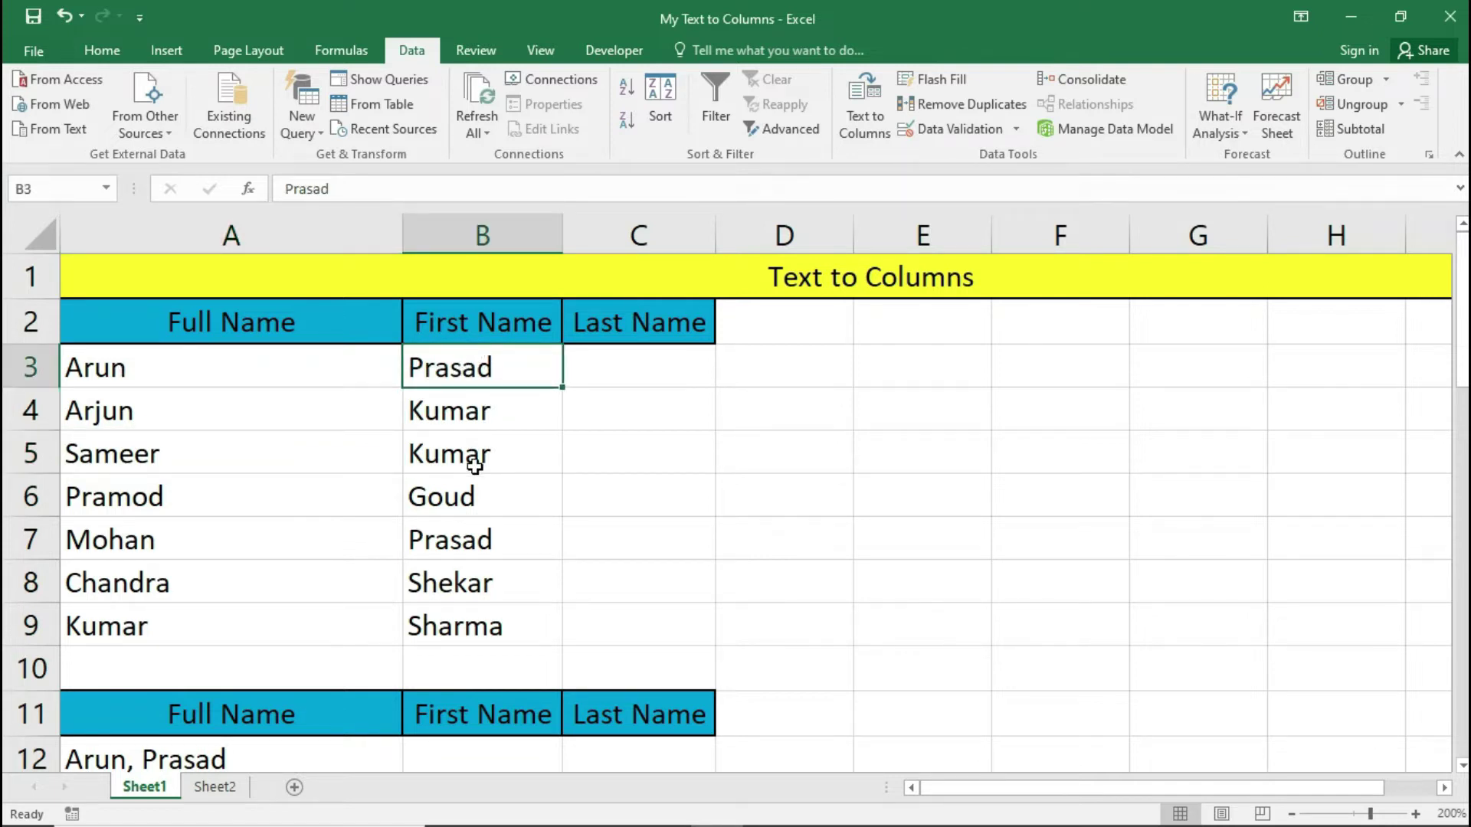
key(ctrl+z)
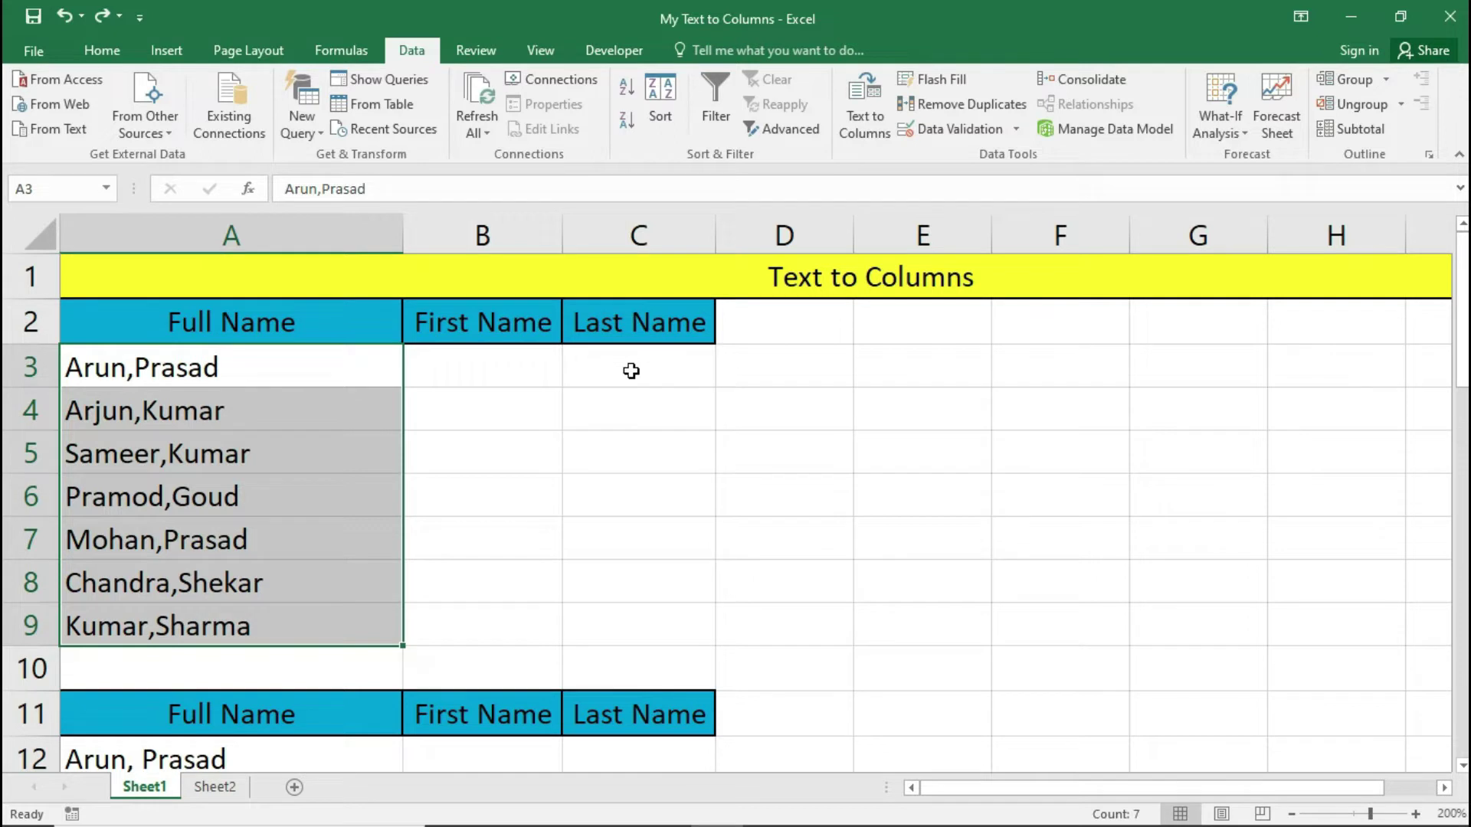
- Split the full names in A3:A9 with Text to Columns, using the Comma delimiter and $B$3 as the destination
click(872, 105)
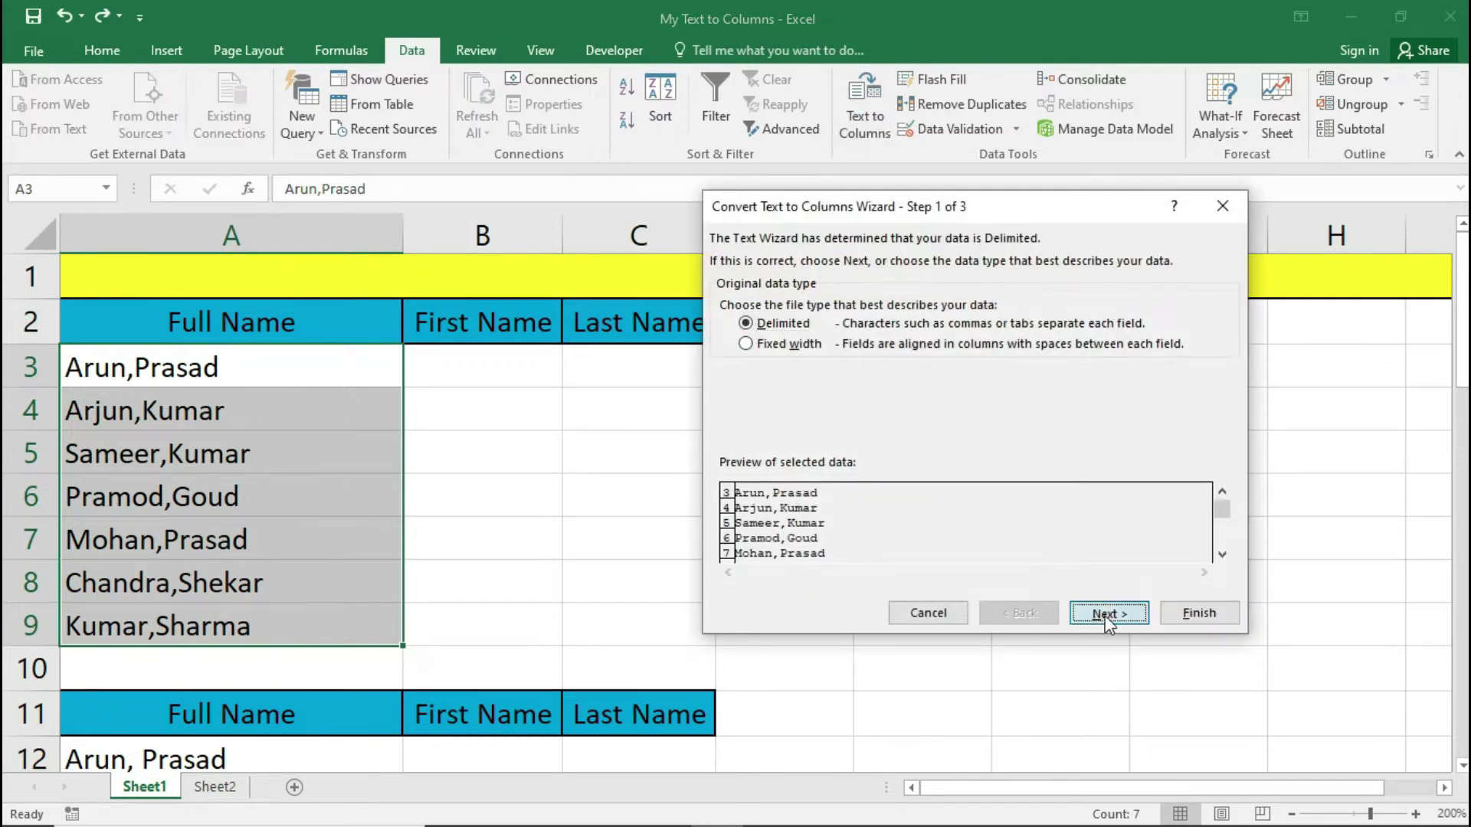
click(1105, 613)
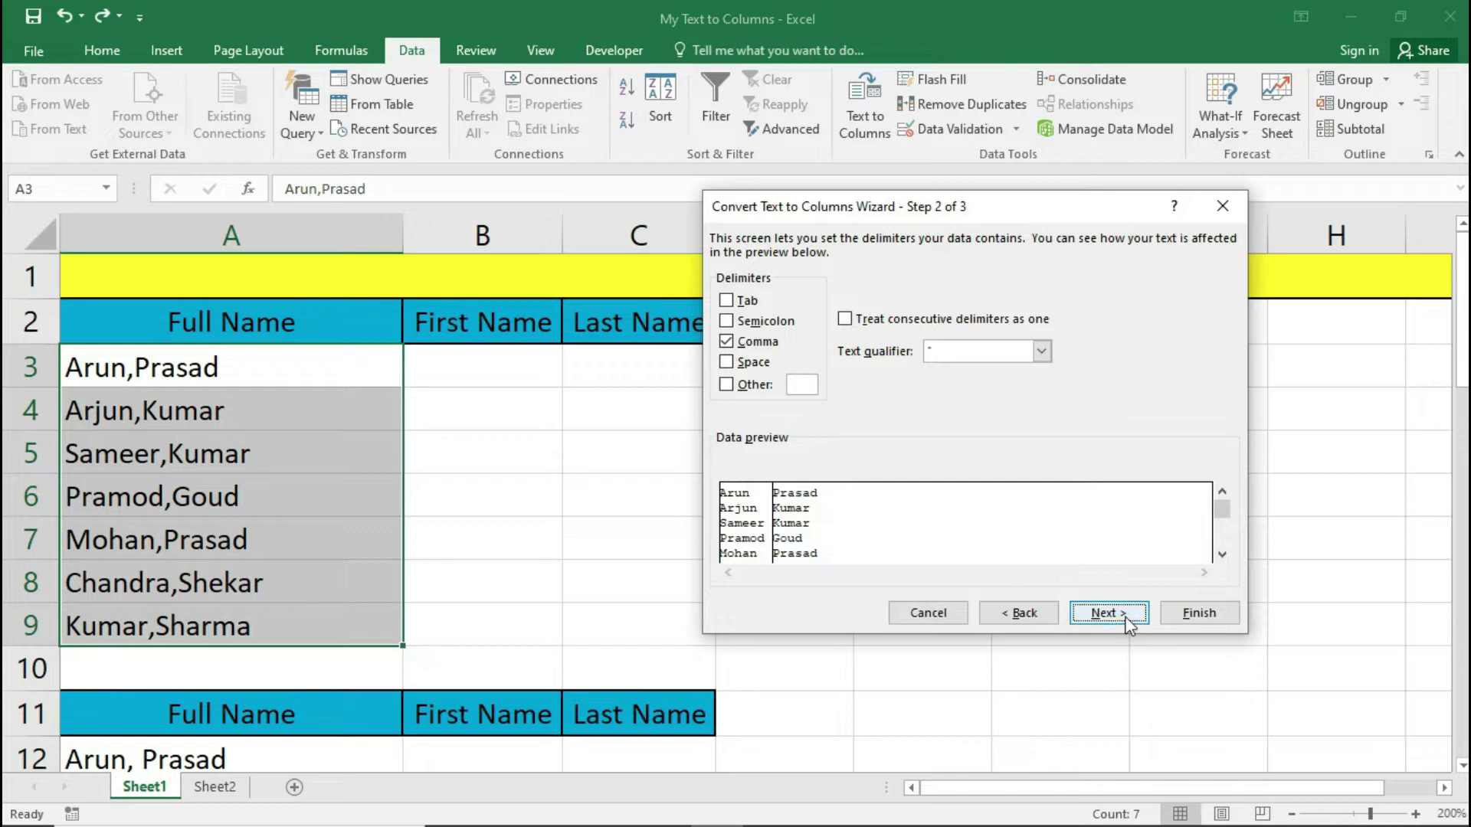
click(1124, 615)
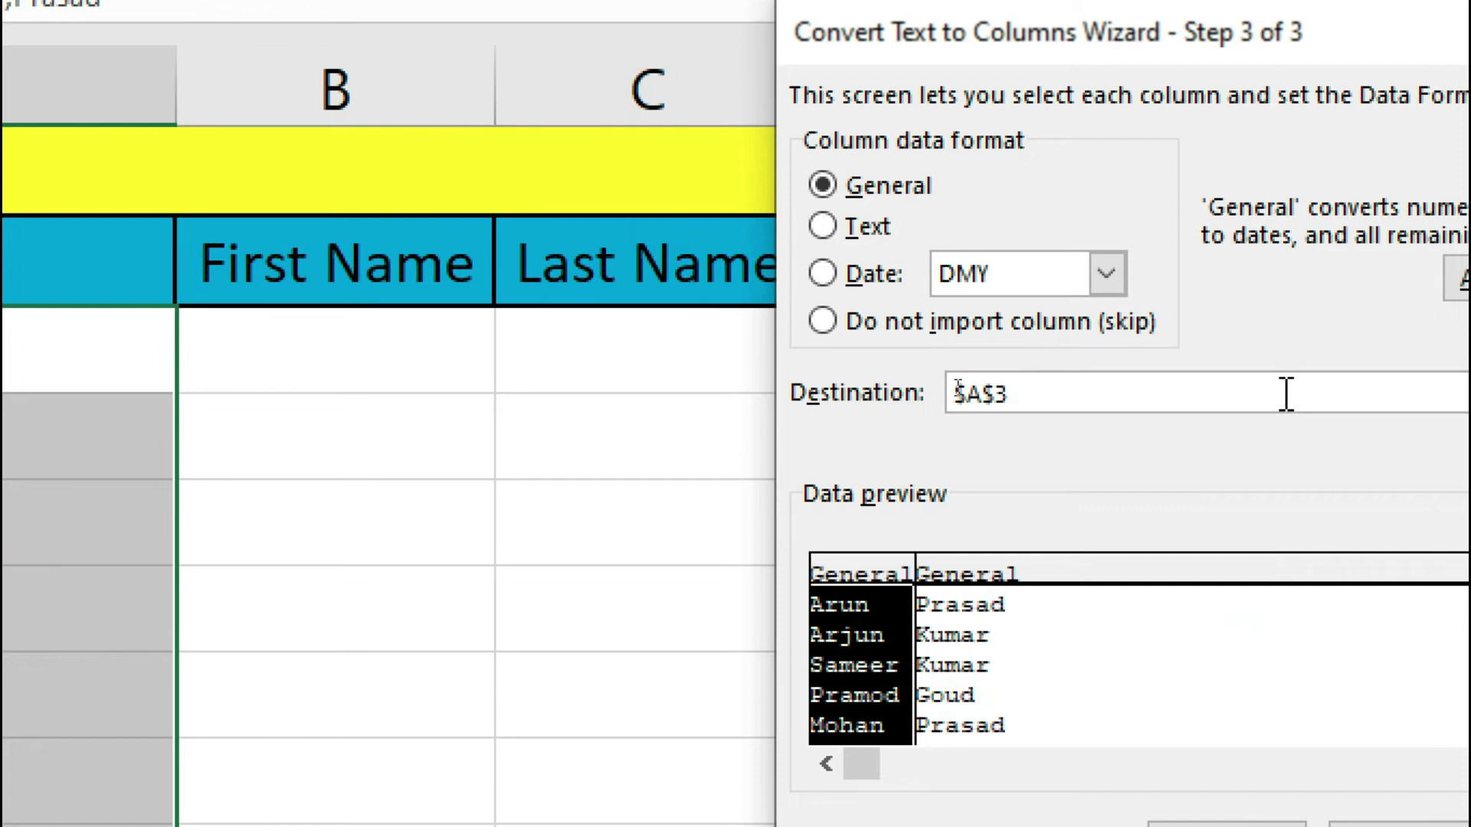
click(1286, 394)
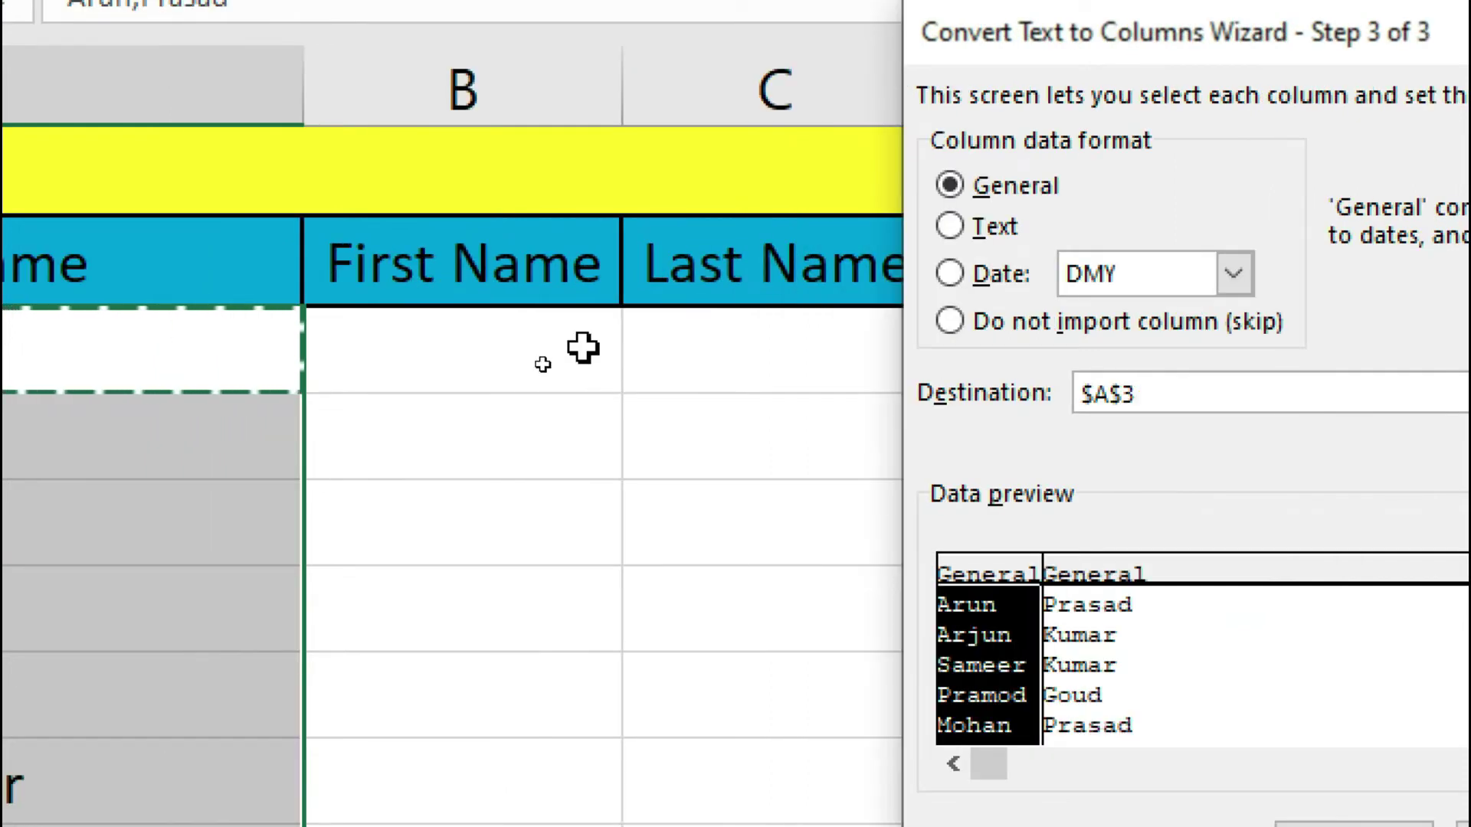
click(542, 360)
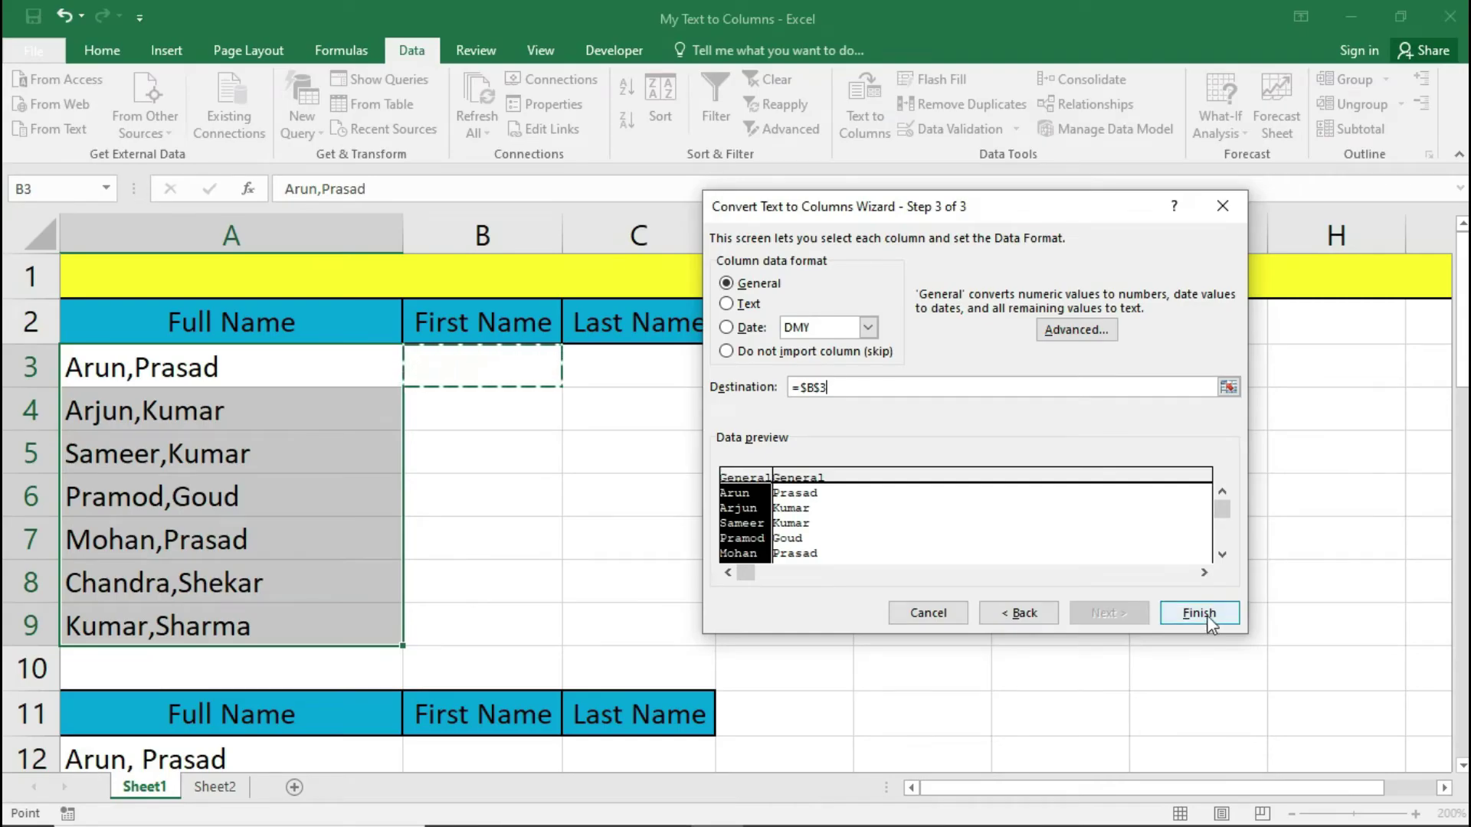
click(1199, 612)
click(435, 399)
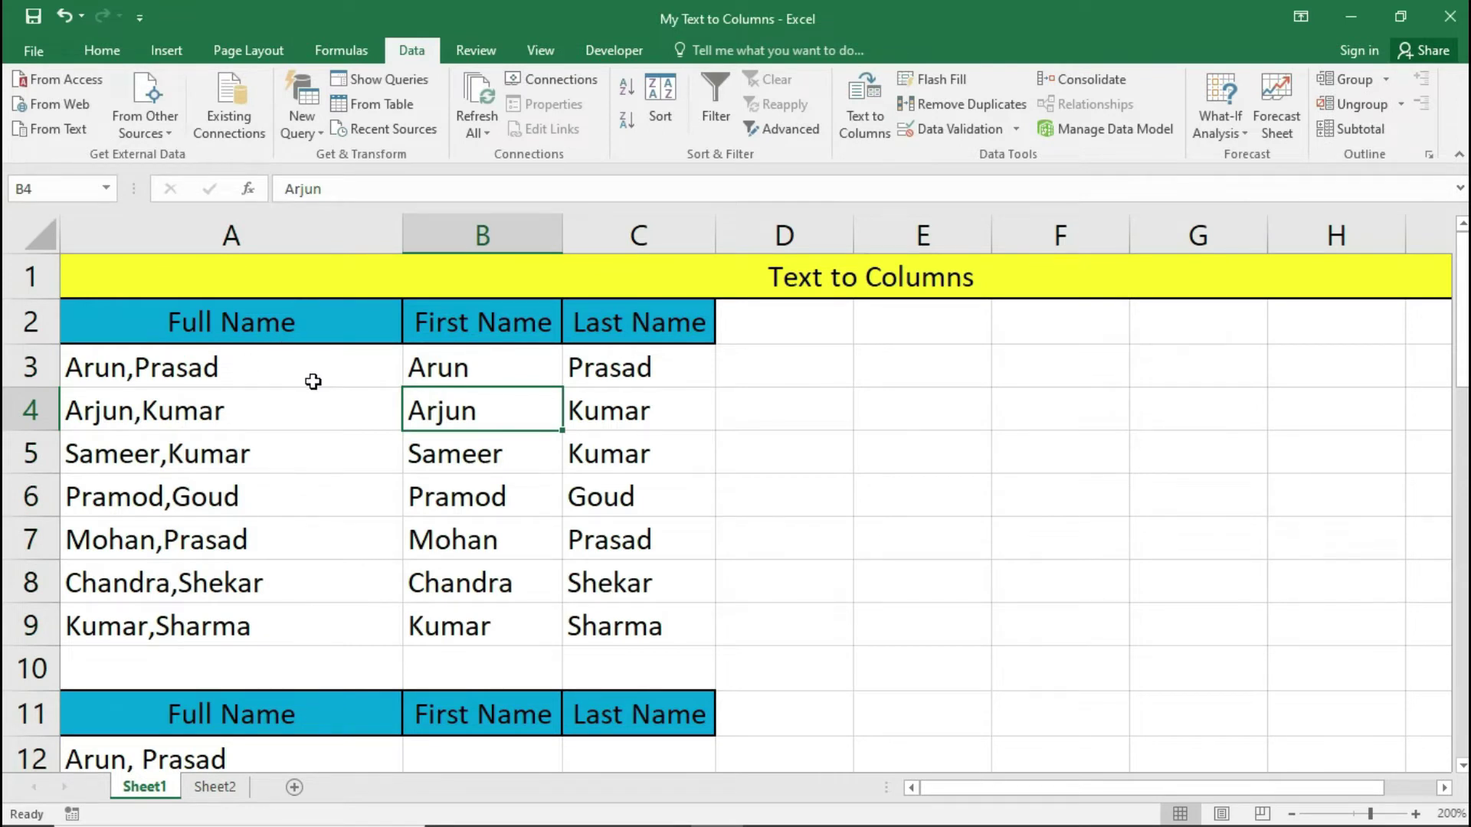
click(461, 371)
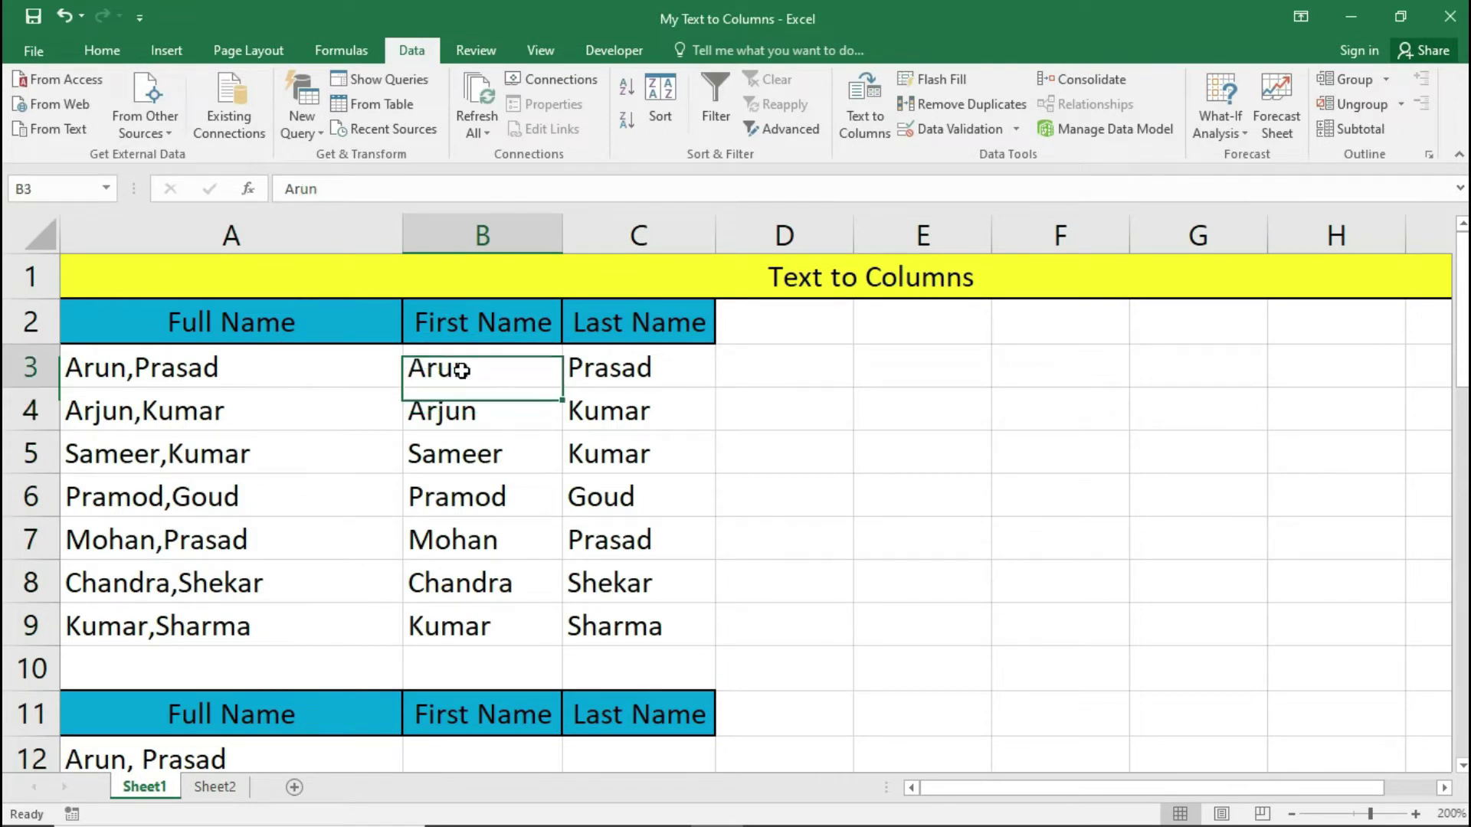
click(619, 372)
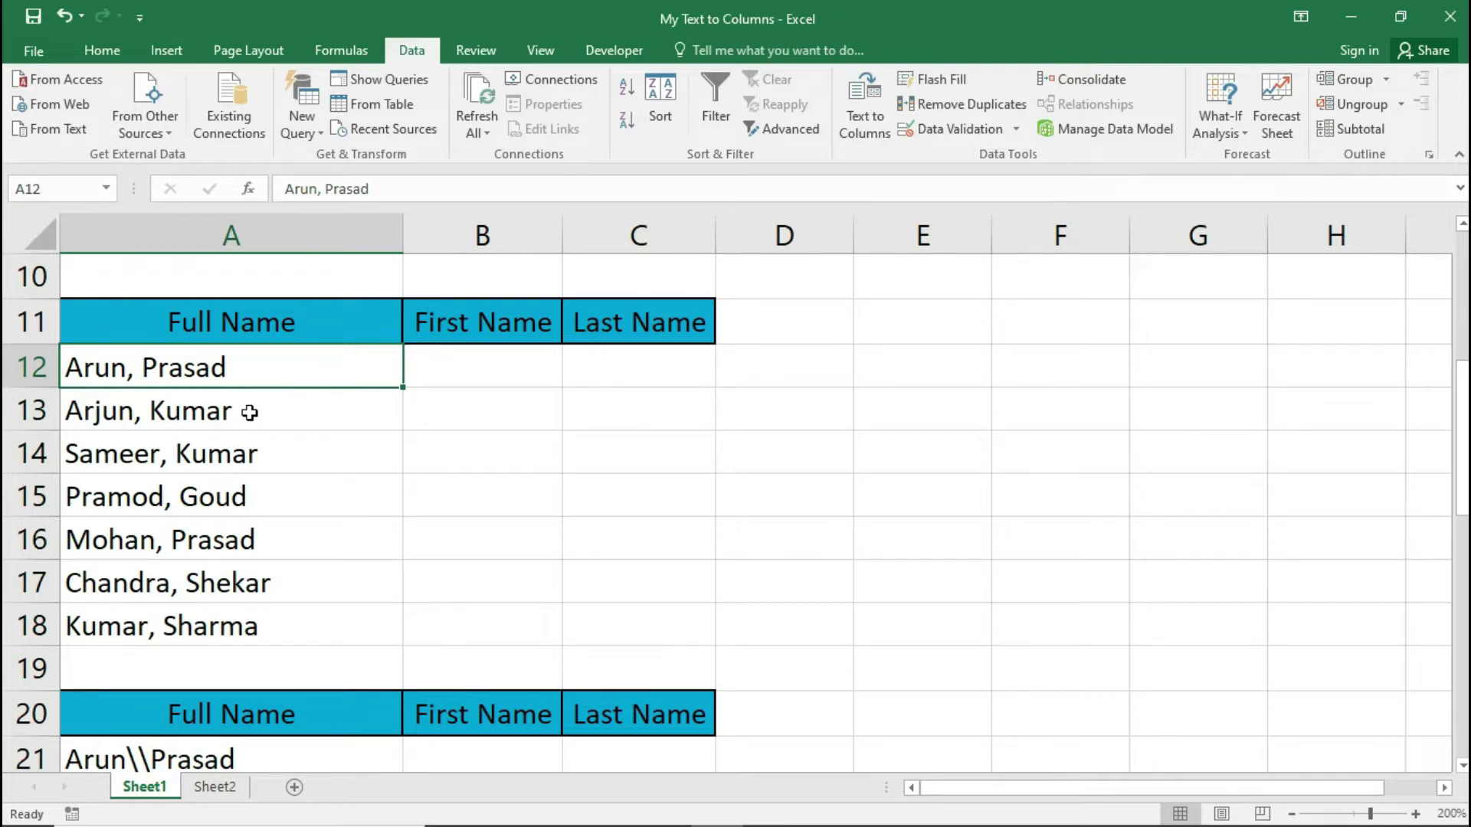
- Split the full names in A12:A18 with Text to Columns, using Comma and Space delimiters treated as one and $B$12 as the destination
drag(239, 372, 232, 609)
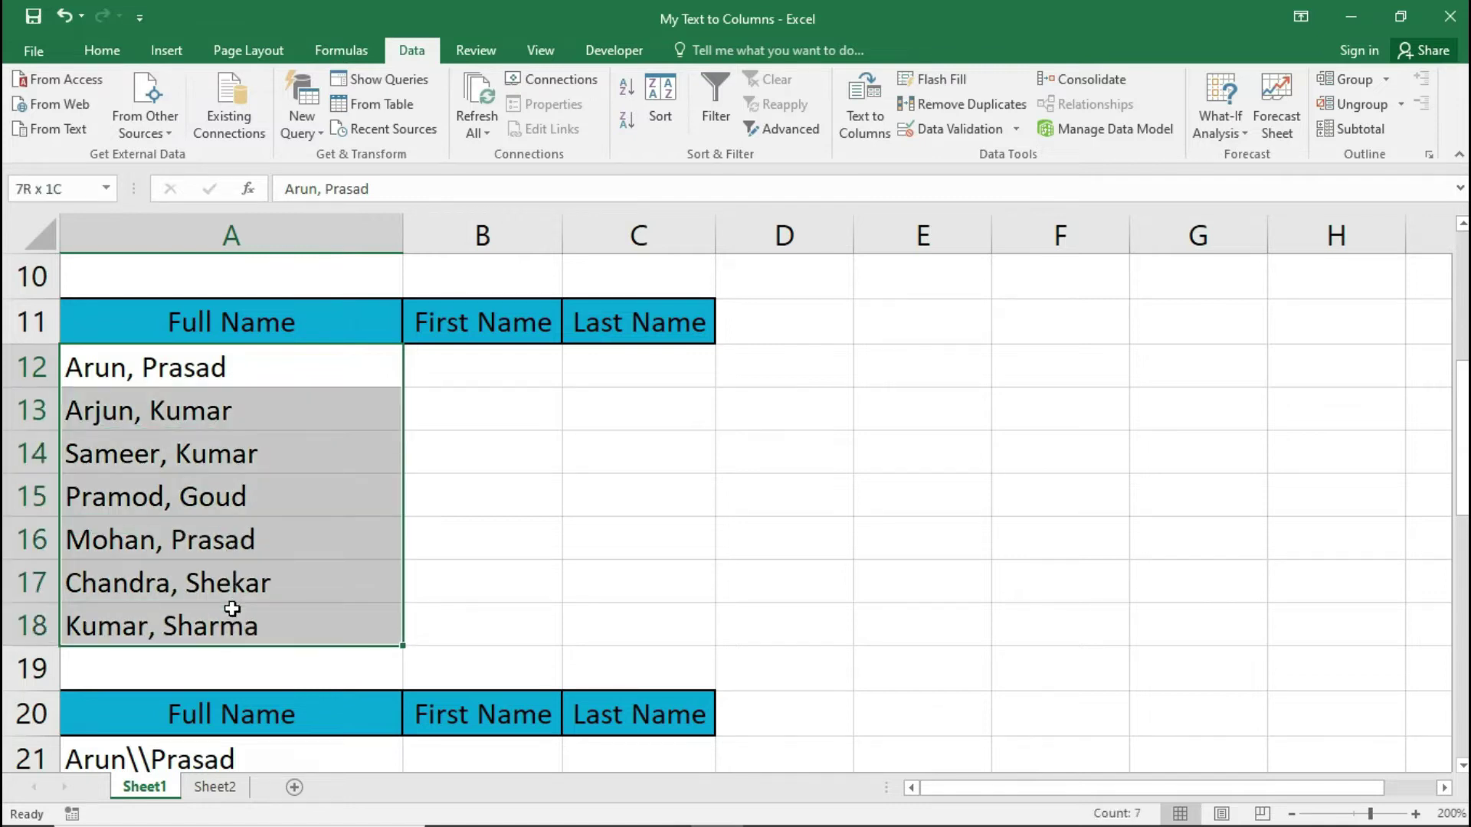
click(867, 115)
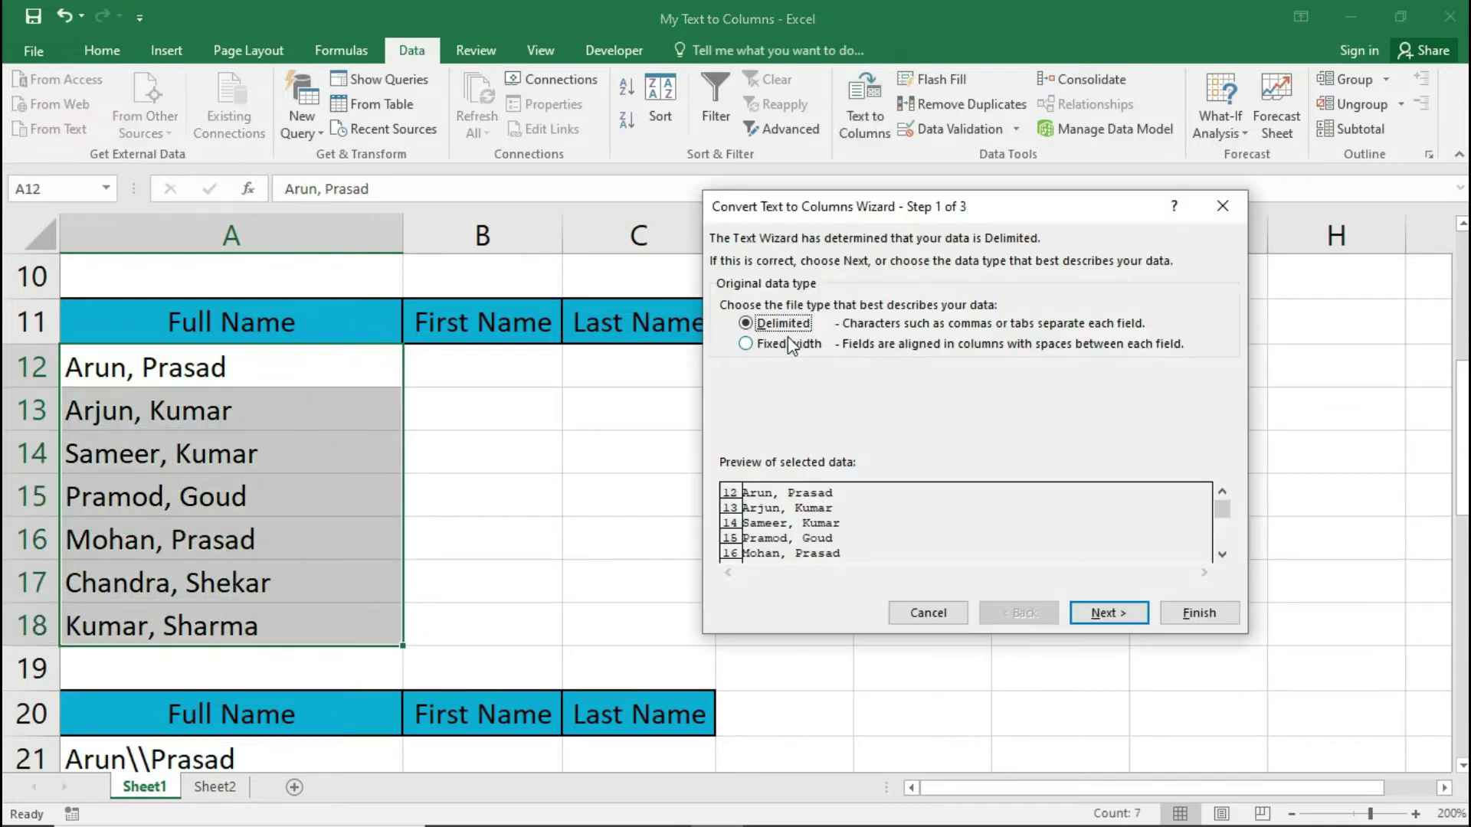
click(1101, 613)
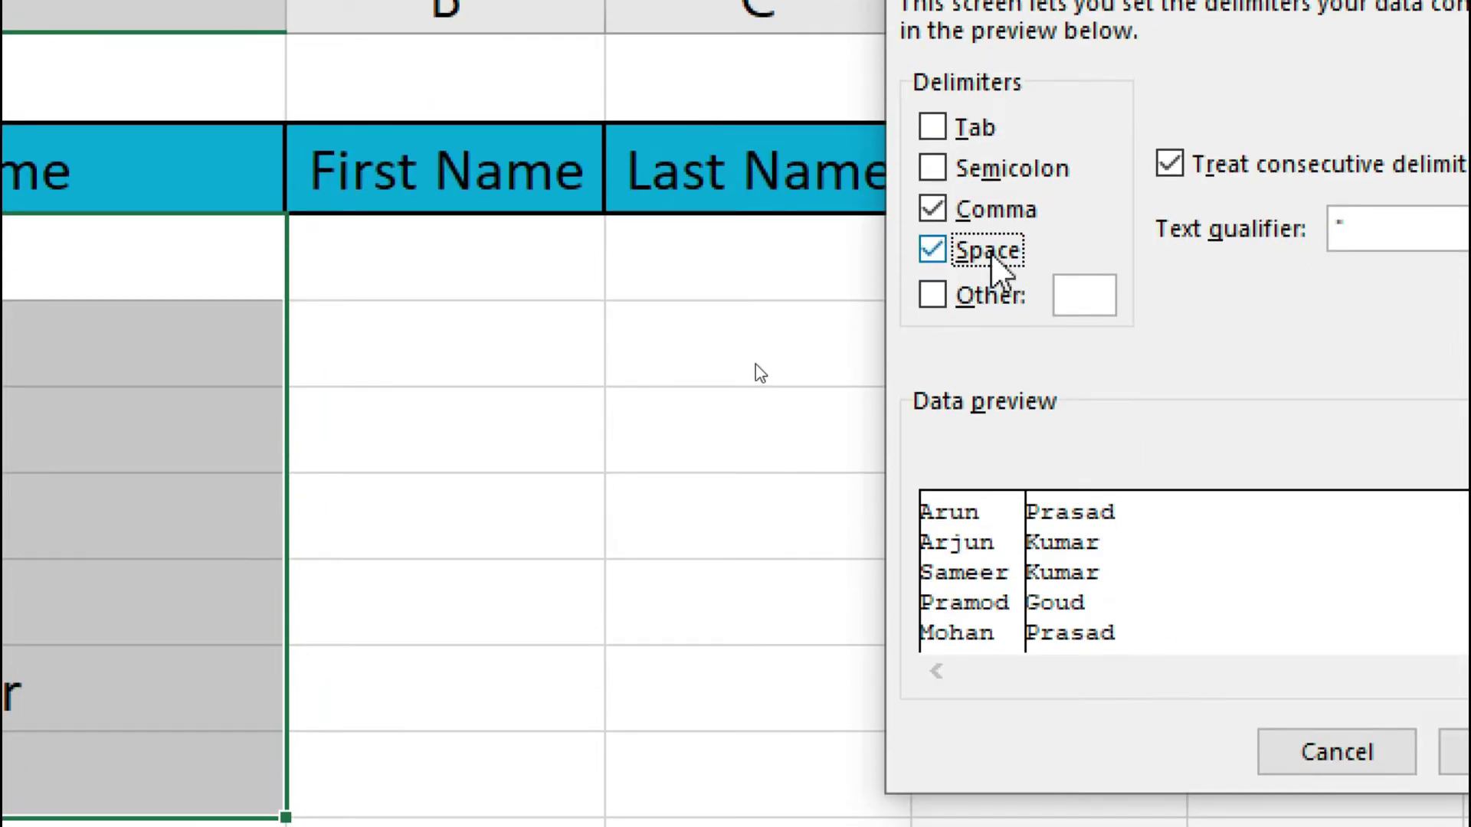
click(957, 248)
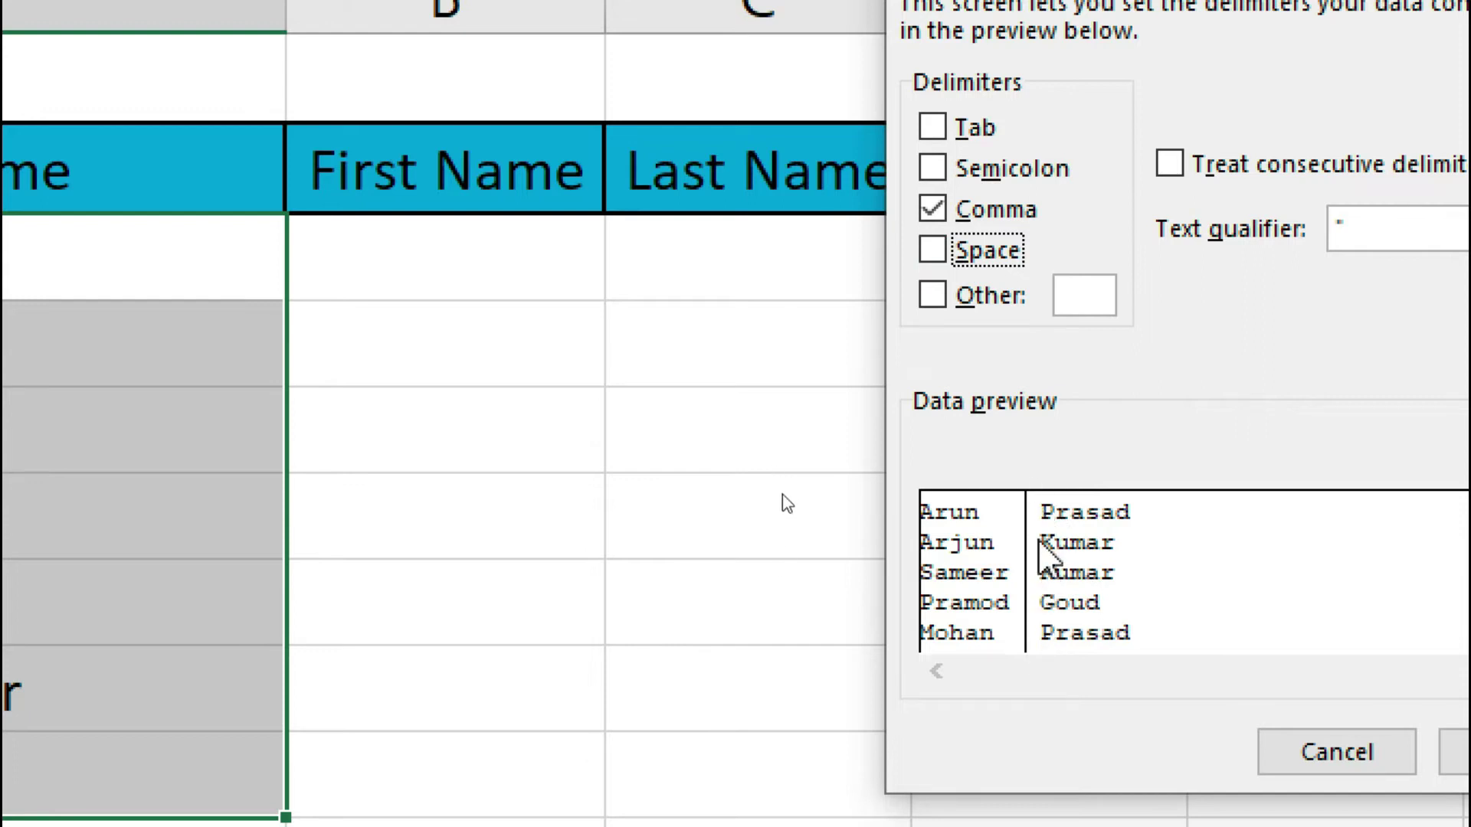
click(945, 249)
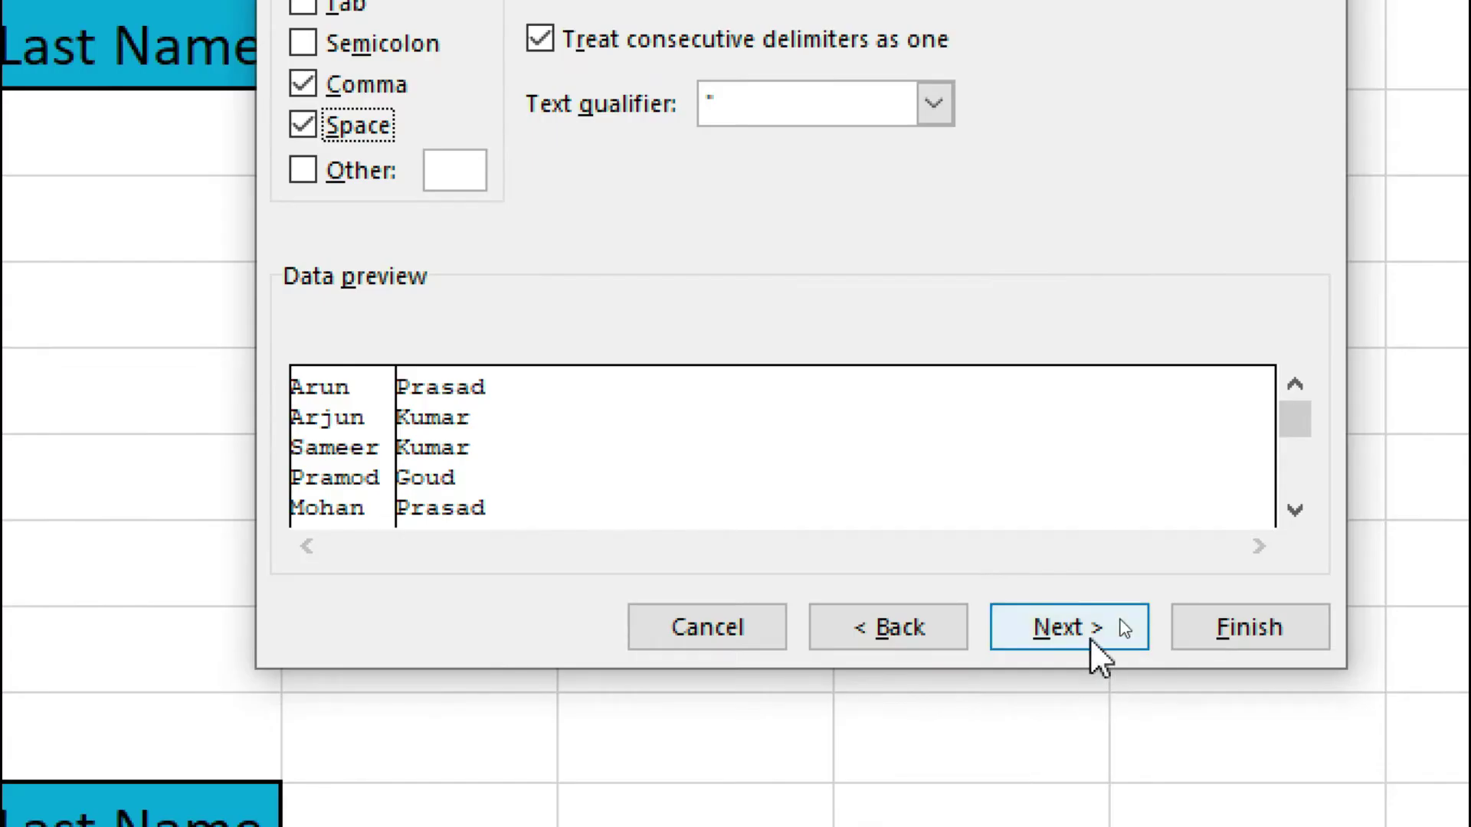
click(1093, 651)
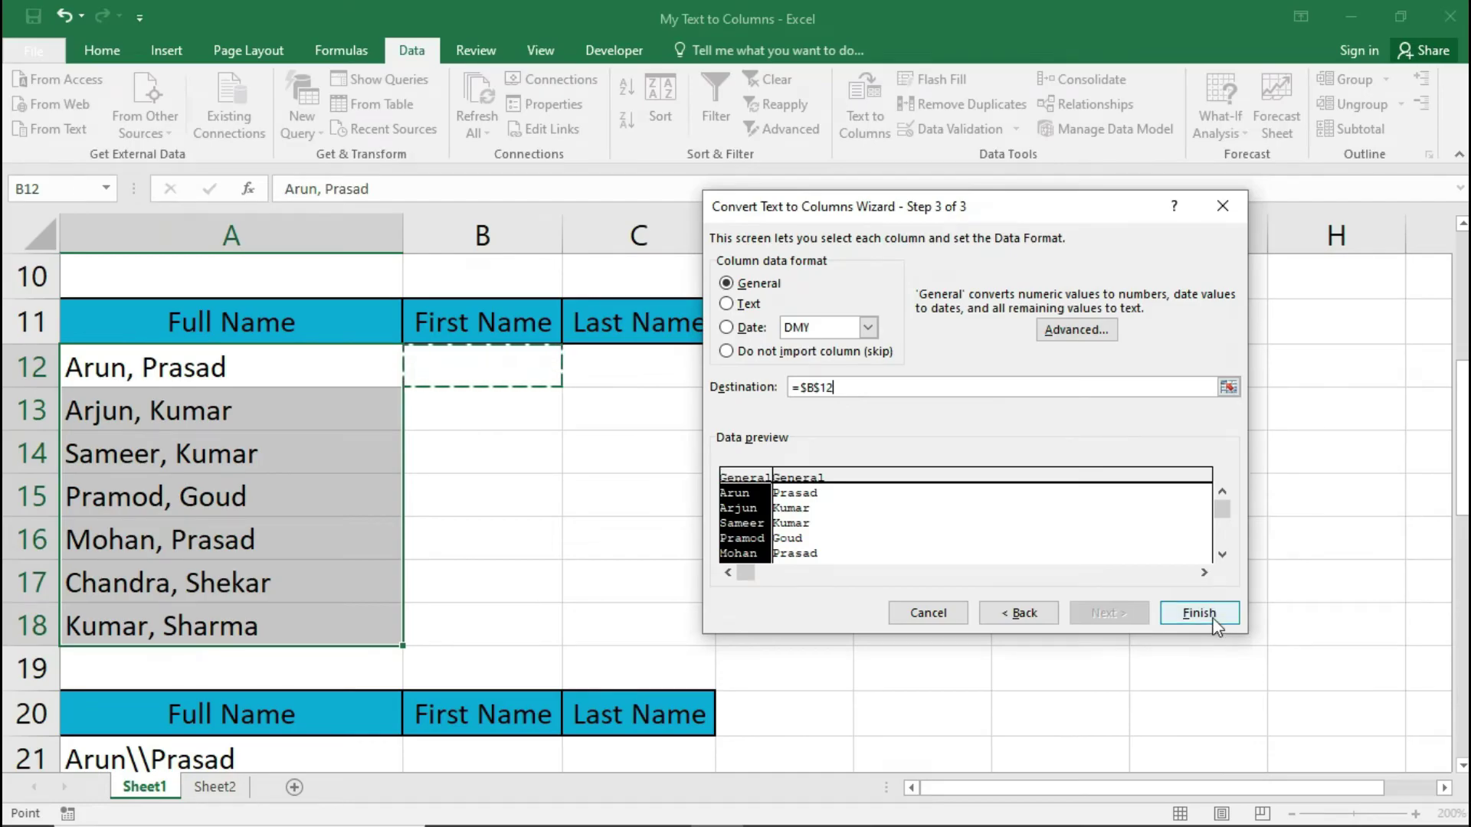
click(1212, 615)
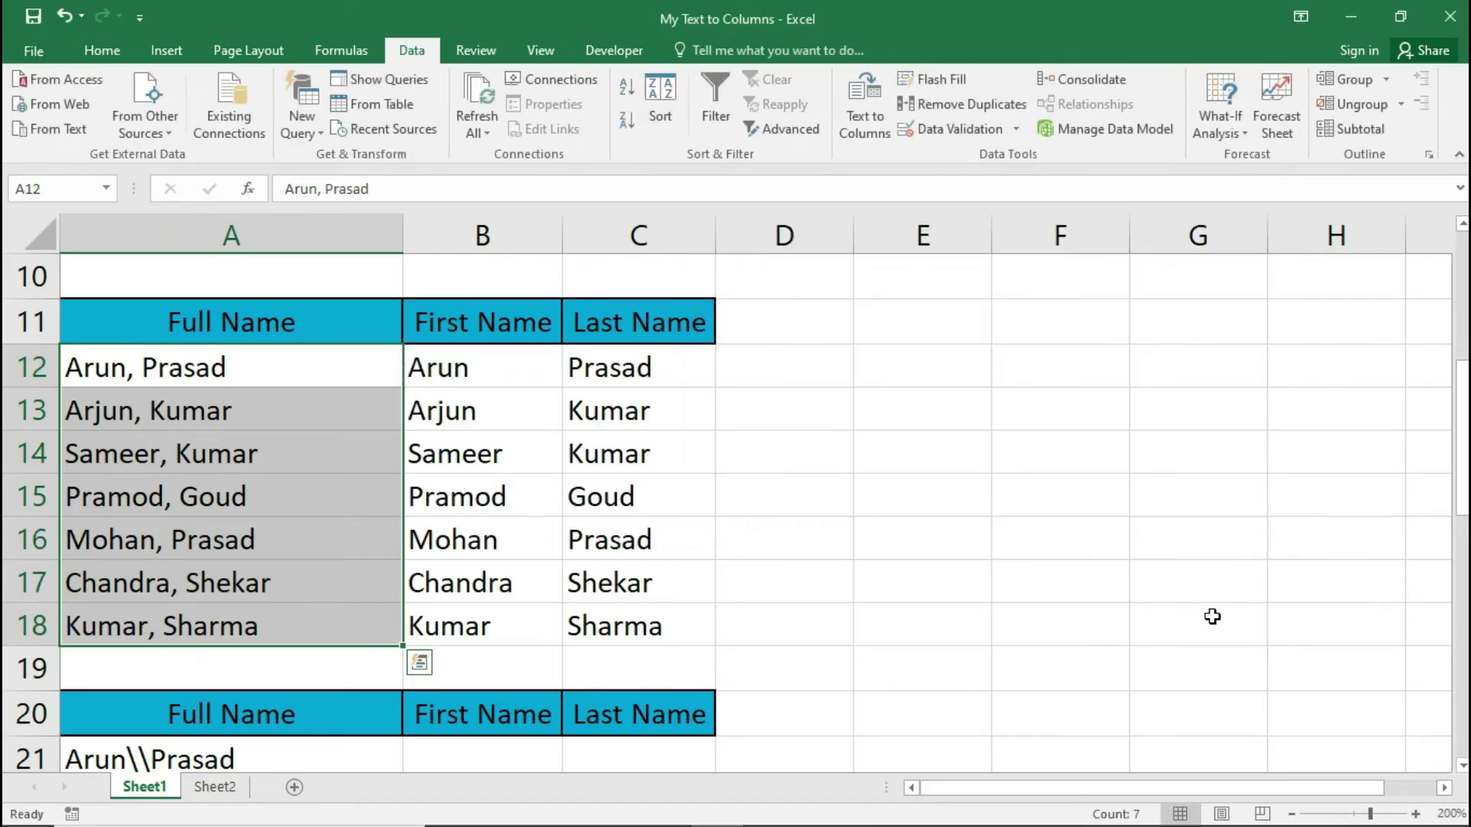
click(641, 489)
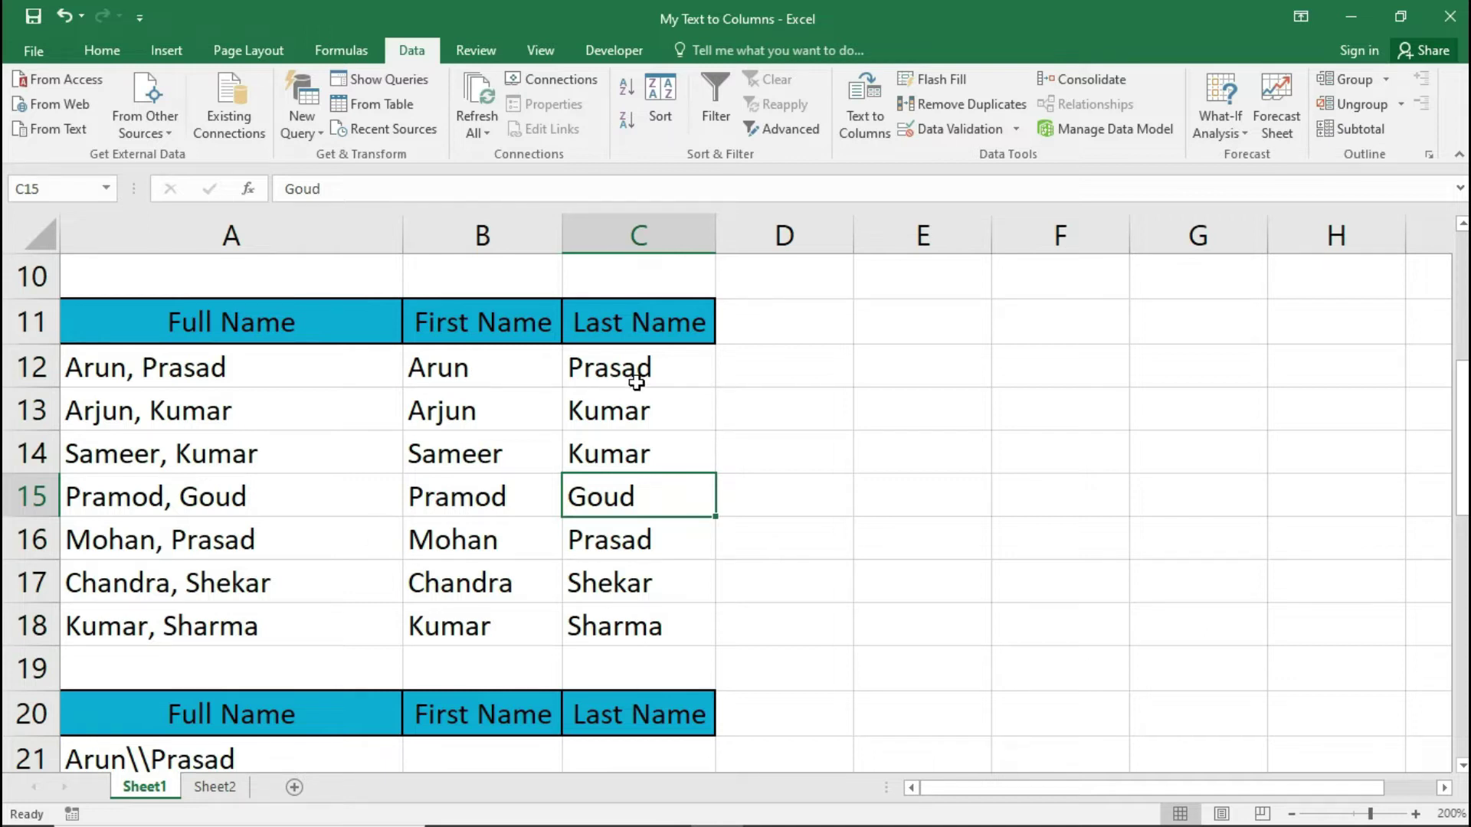
- Split the full names in A21:A27 with Text to Columns, using backslash as the Other delimiter and $B$21 as the destination
scroll(637, 381, down, 3)
click(285, 373)
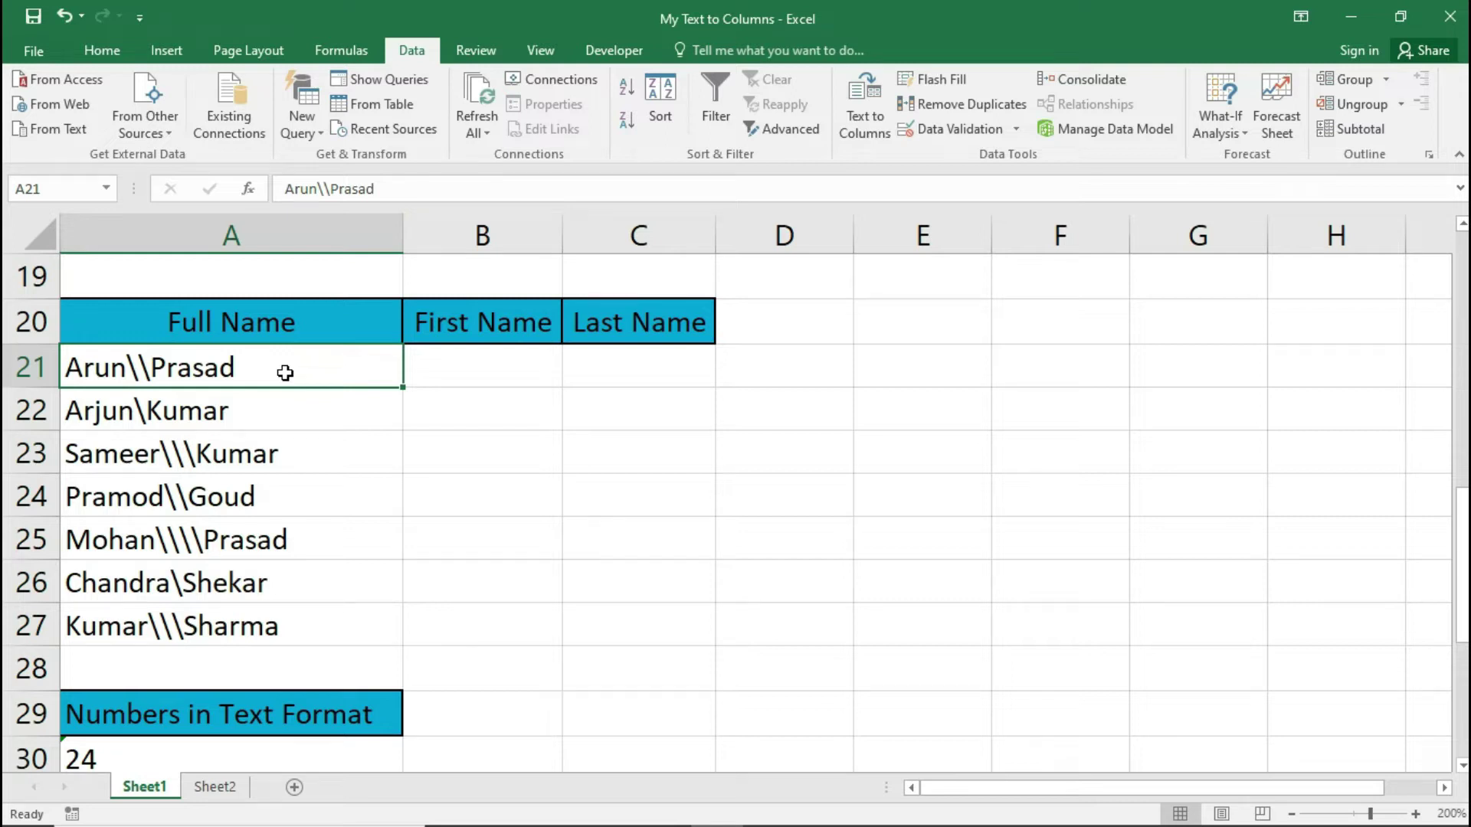
drag(253, 371, 252, 612)
click(866, 121)
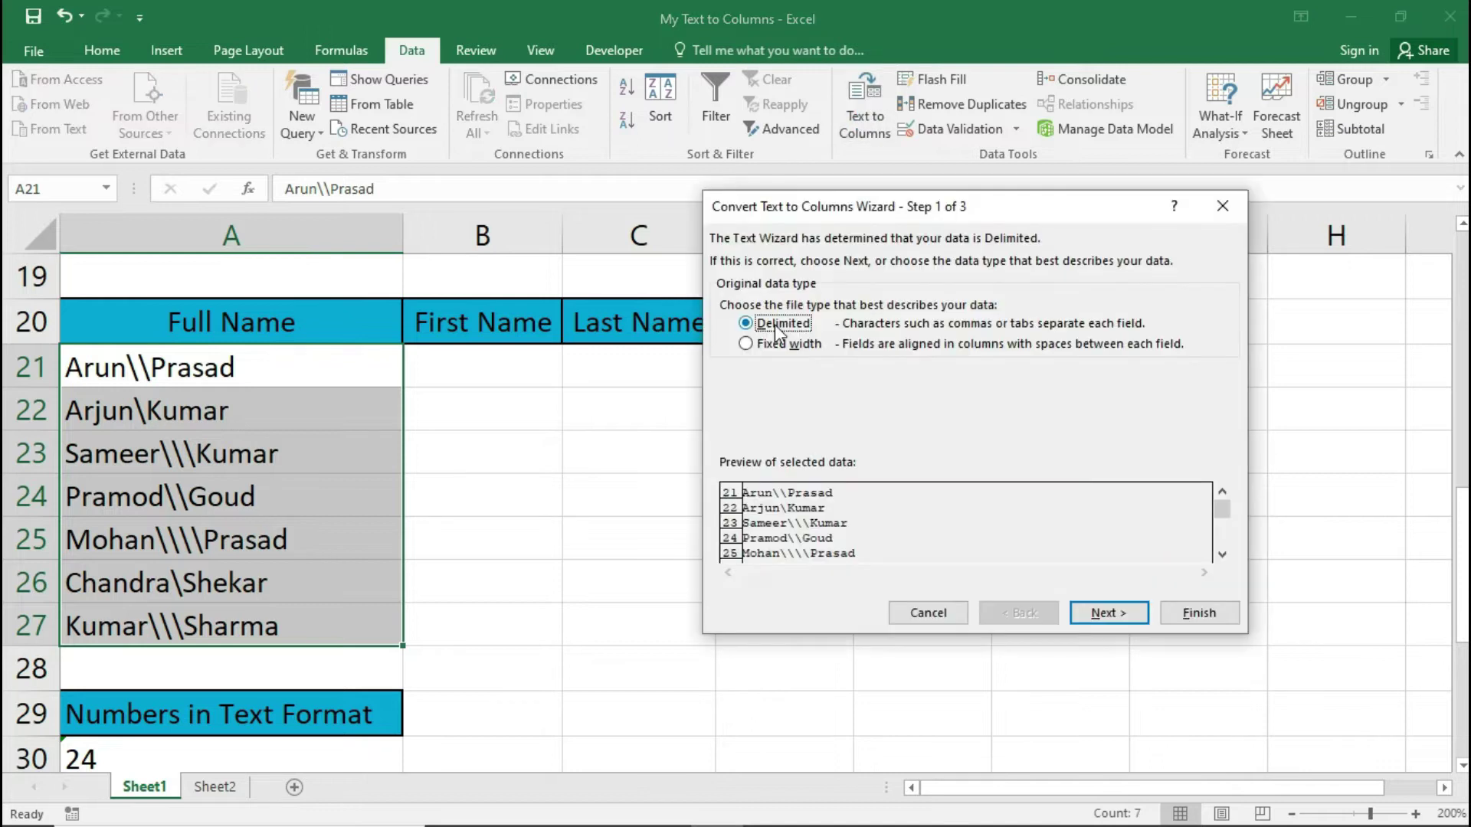
click(1108, 613)
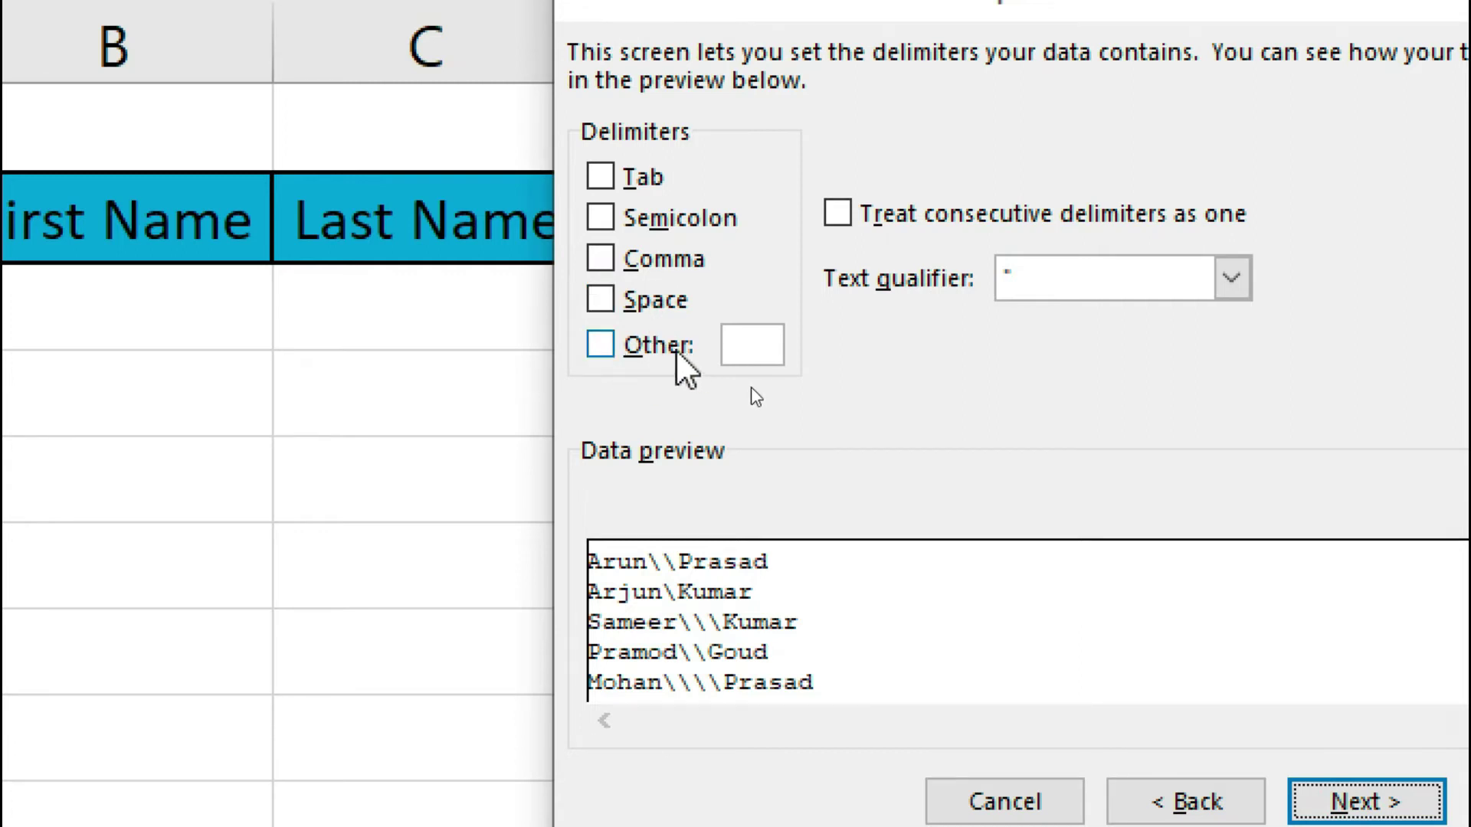
click(600, 351)
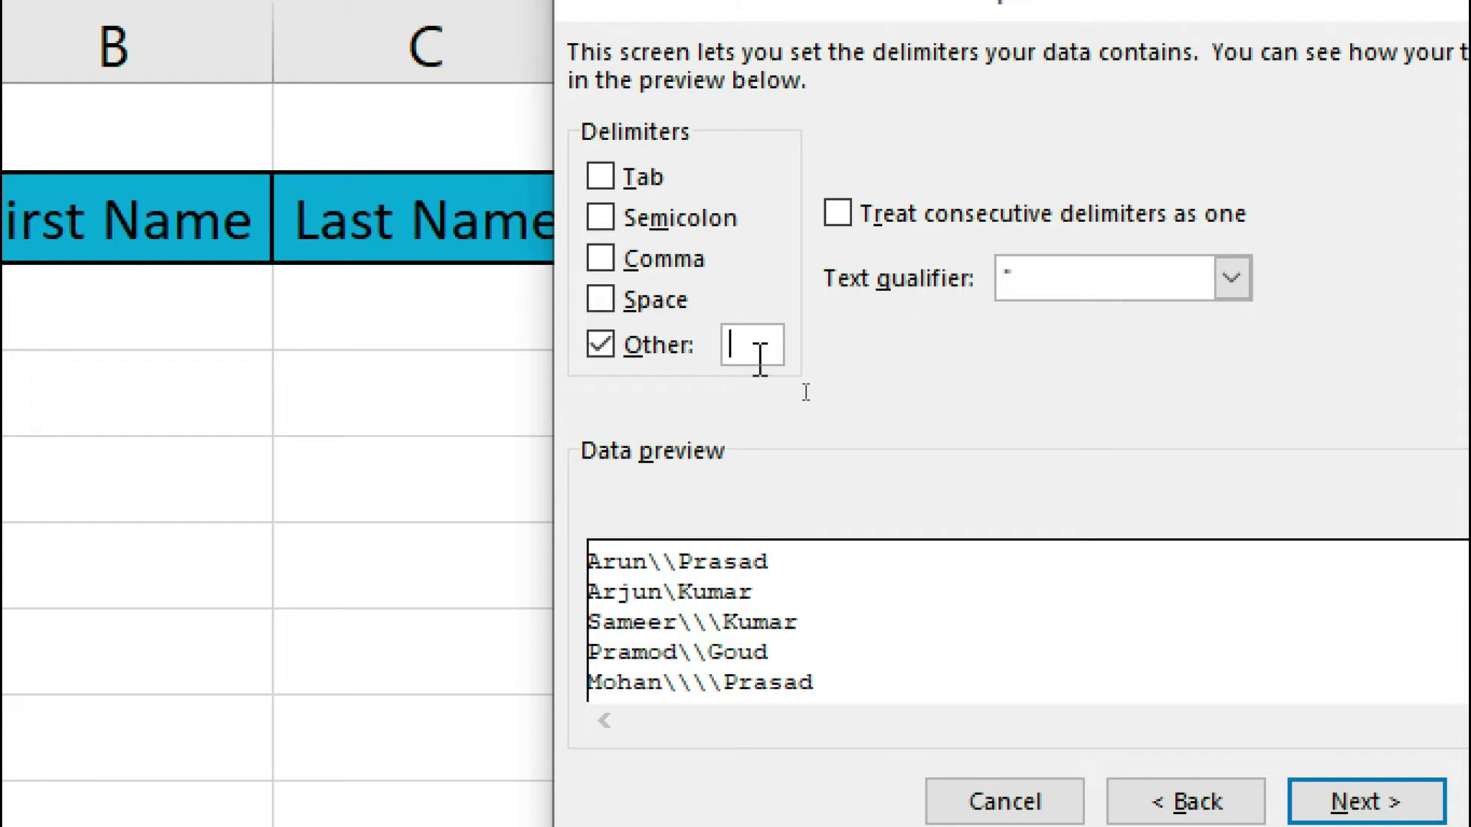
text(\)
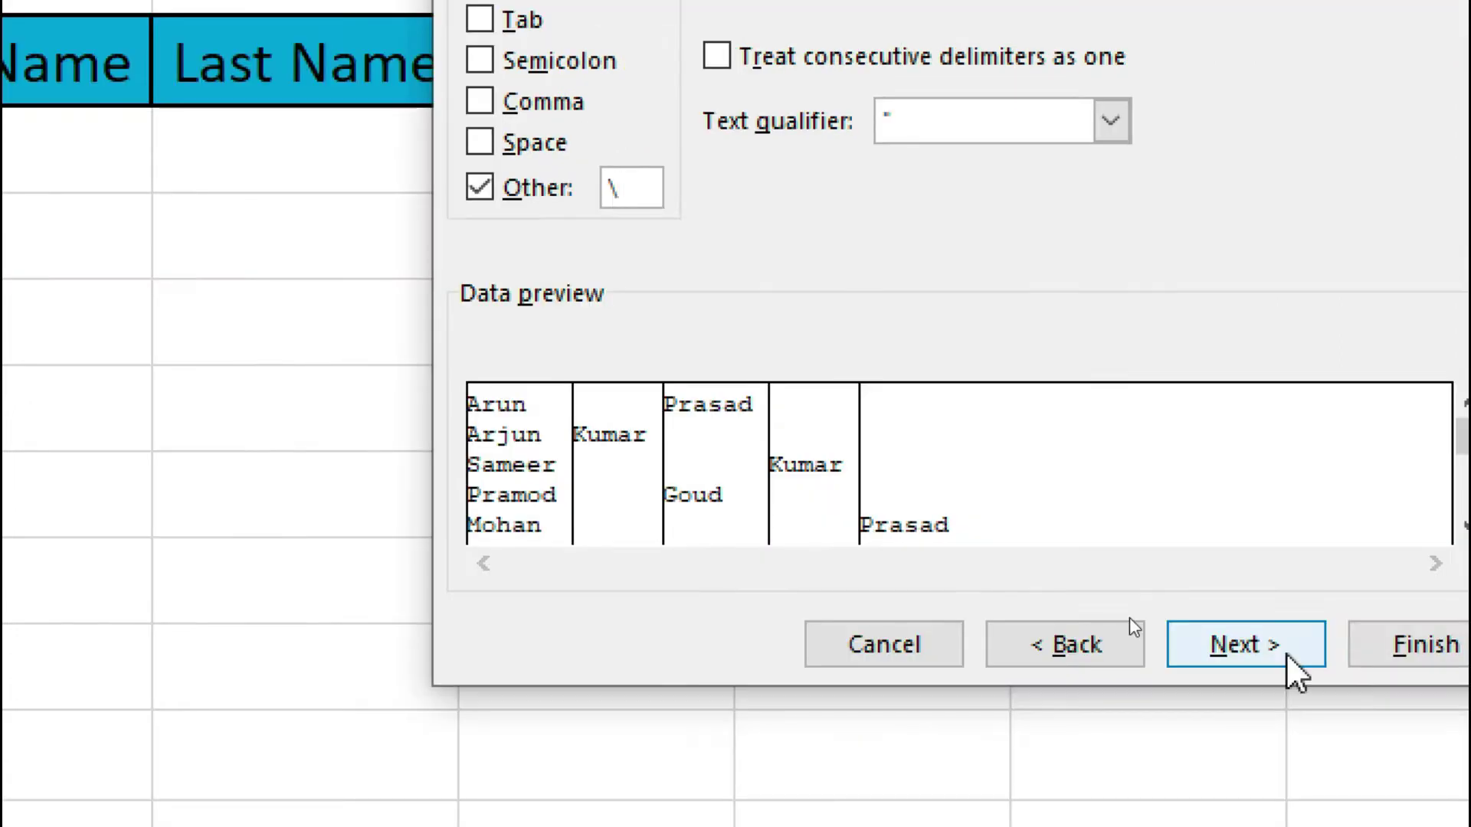
click(1394, 808)
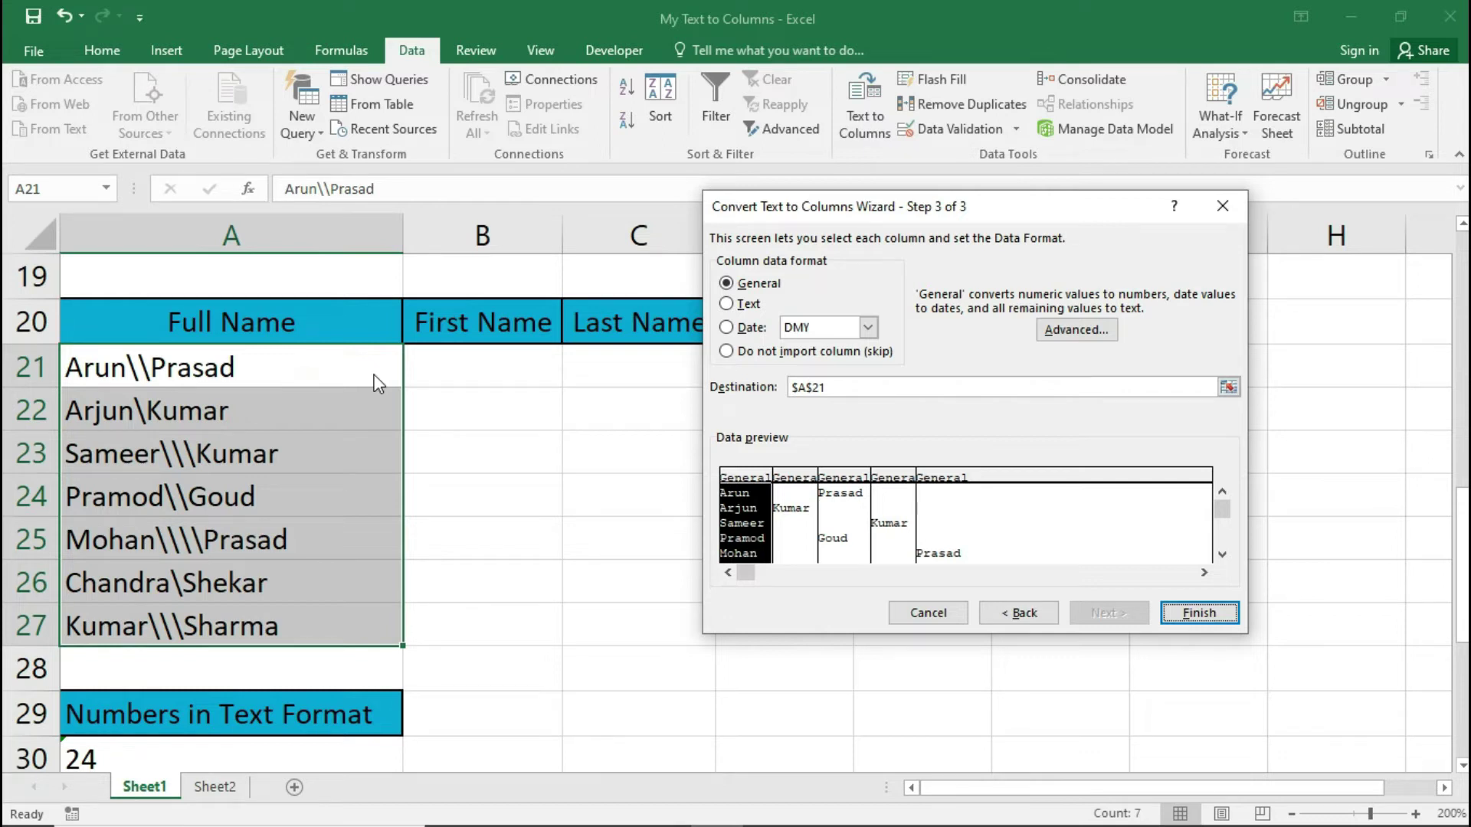
click(486, 370)
click(1195, 615)
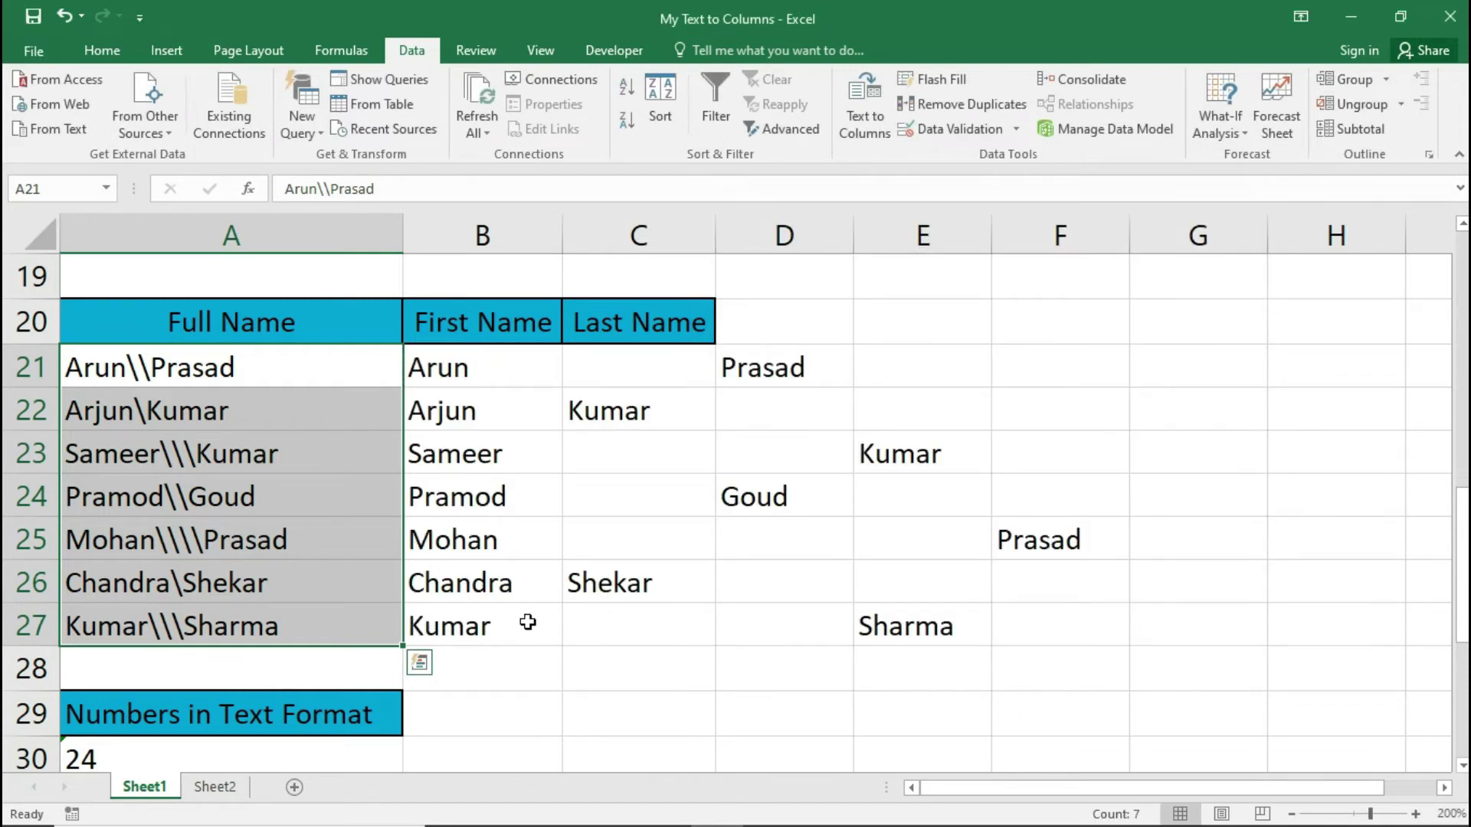
- Check the split names across the columns and clear the results from B21:F27
click(508, 466)
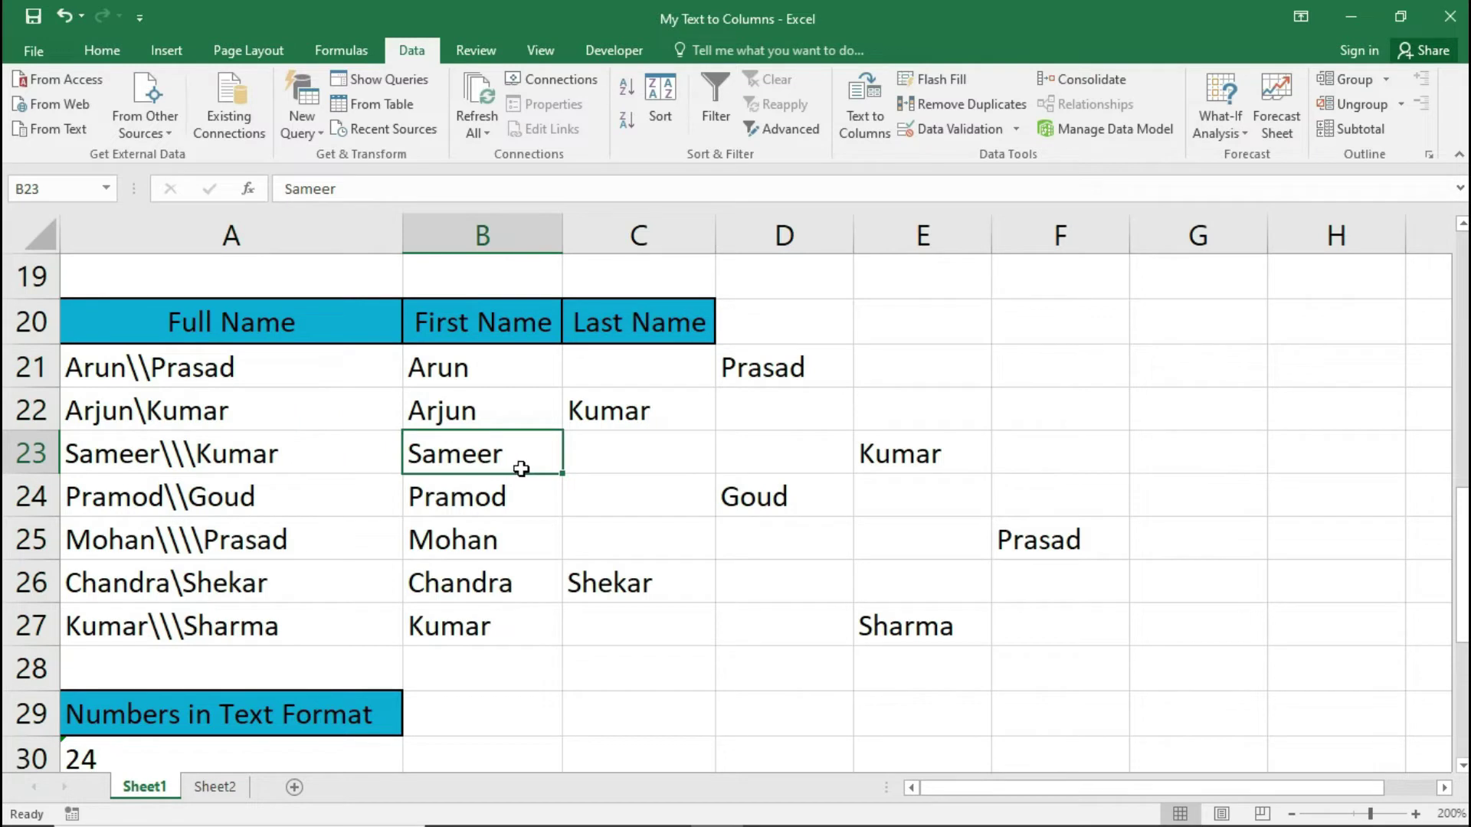
click(592, 462)
click(728, 461)
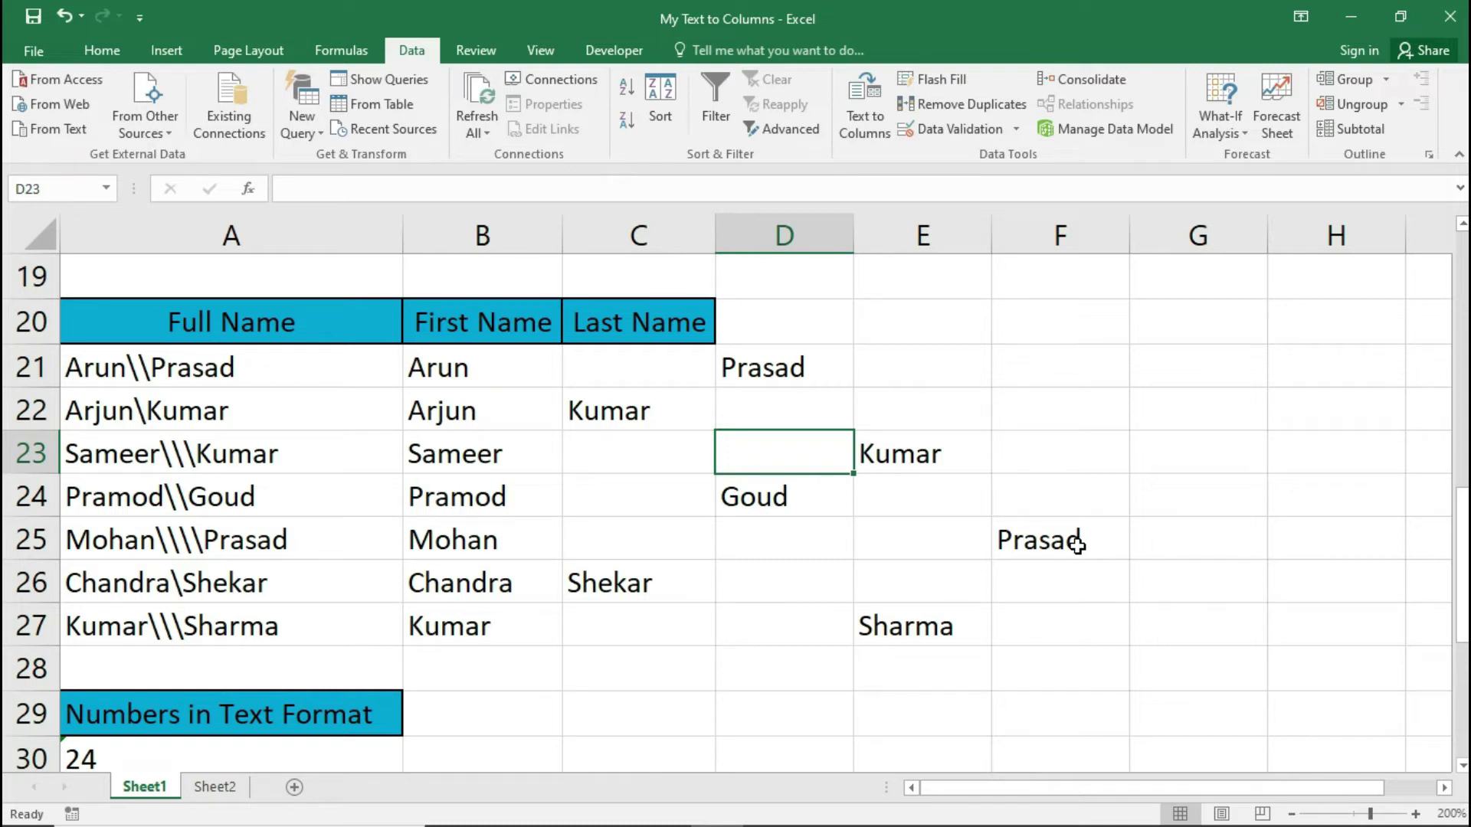
drag(513, 376, 1008, 623)
key(Delete)
- Split A21:A27 again with Text to Columns, using the Other delimiter \, treating consecutive delimiters as one, with destination $B$21
drag(266, 365, 262, 626)
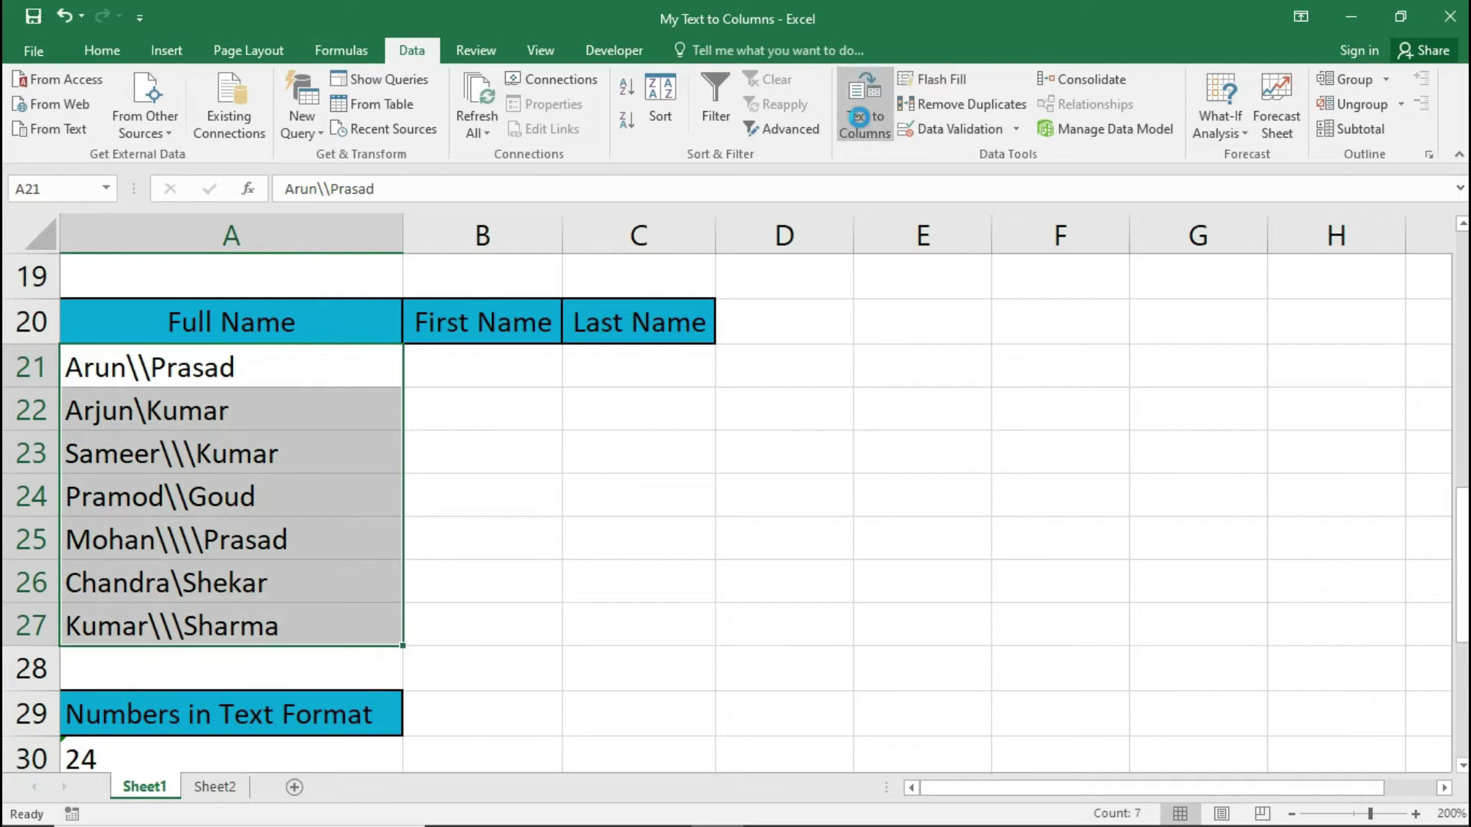
click(859, 117)
click(1120, 615)
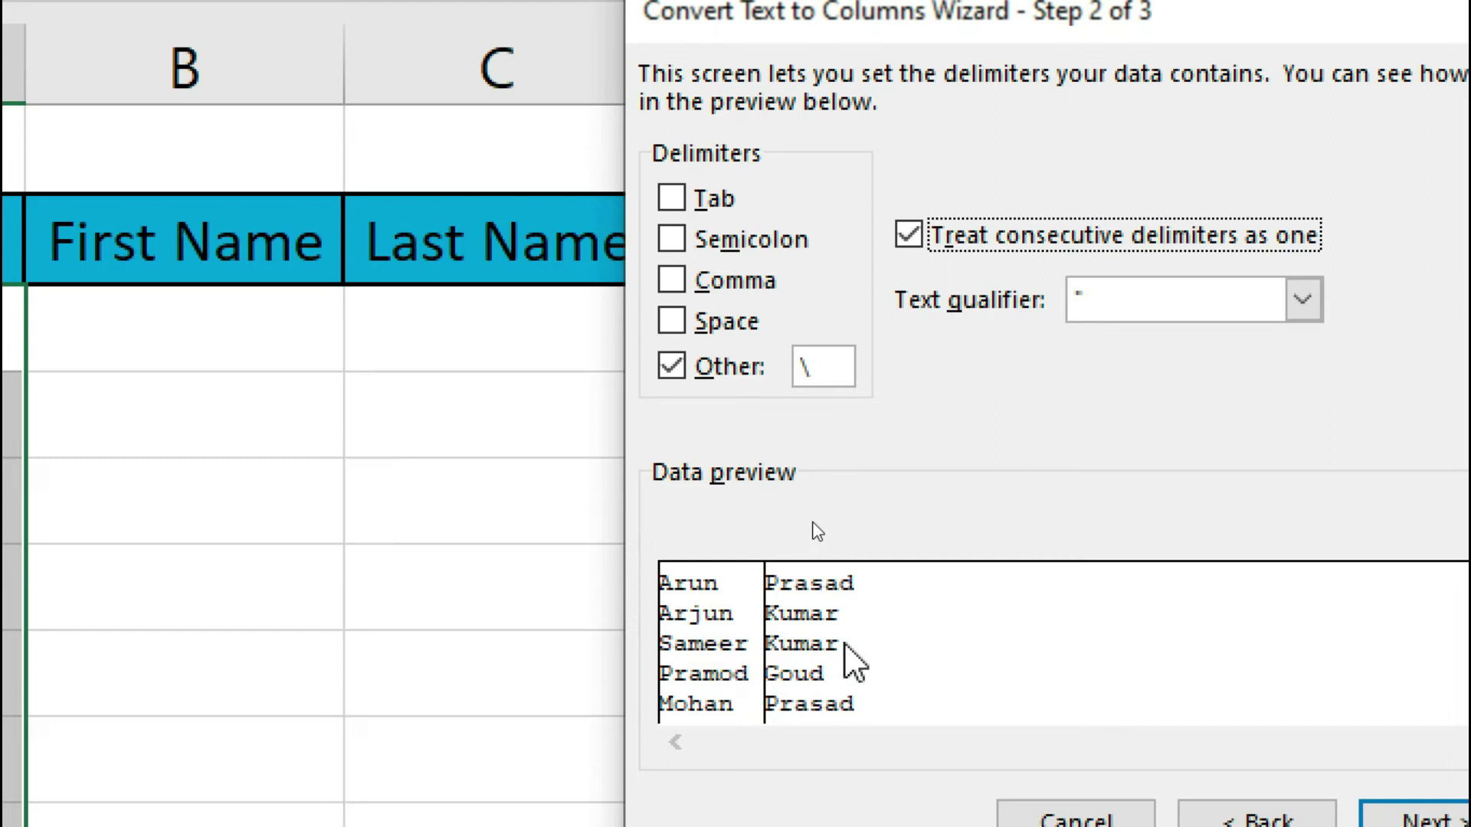
click(920, 237)
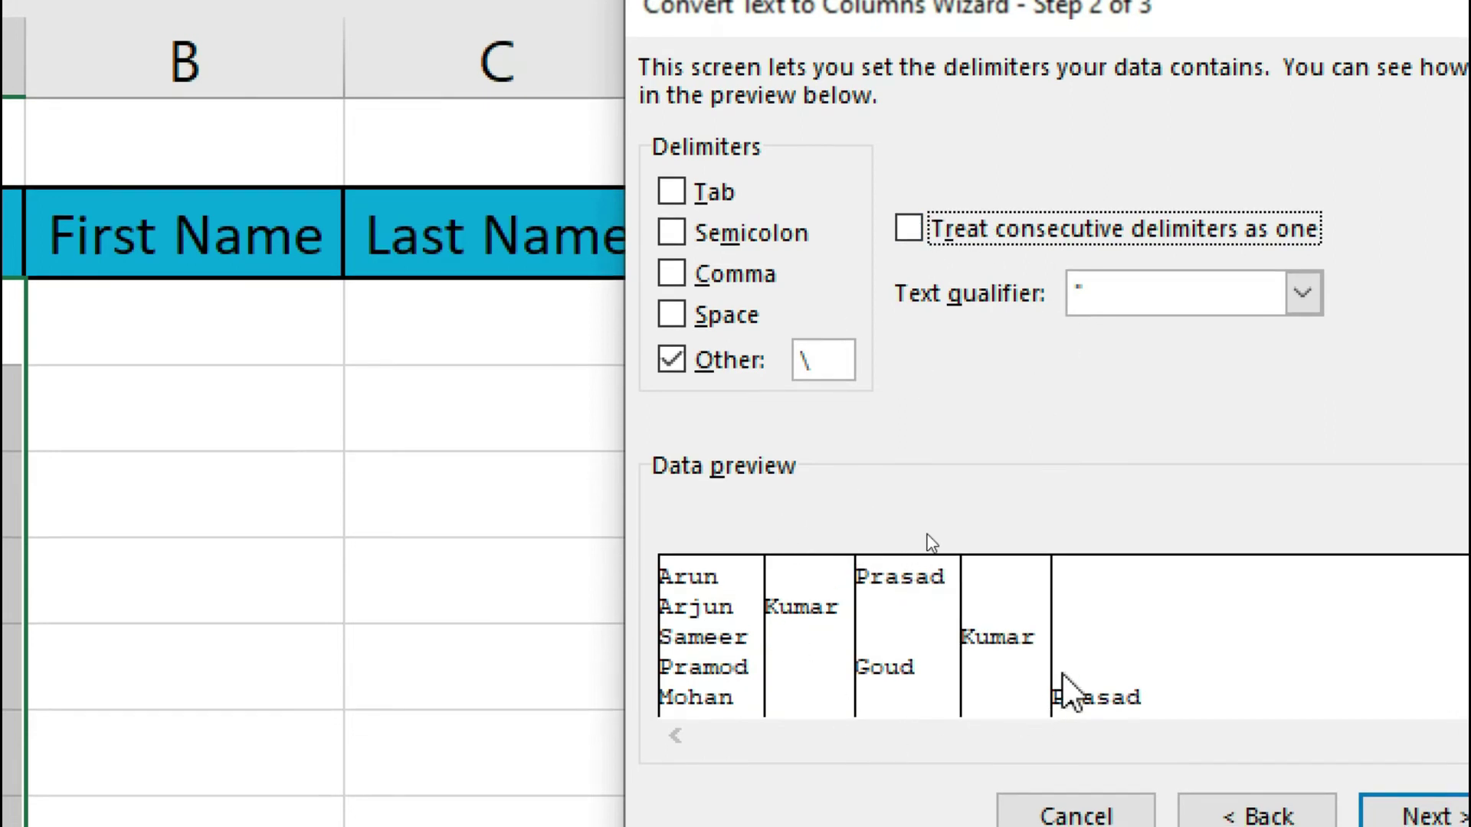
click(910, 228)
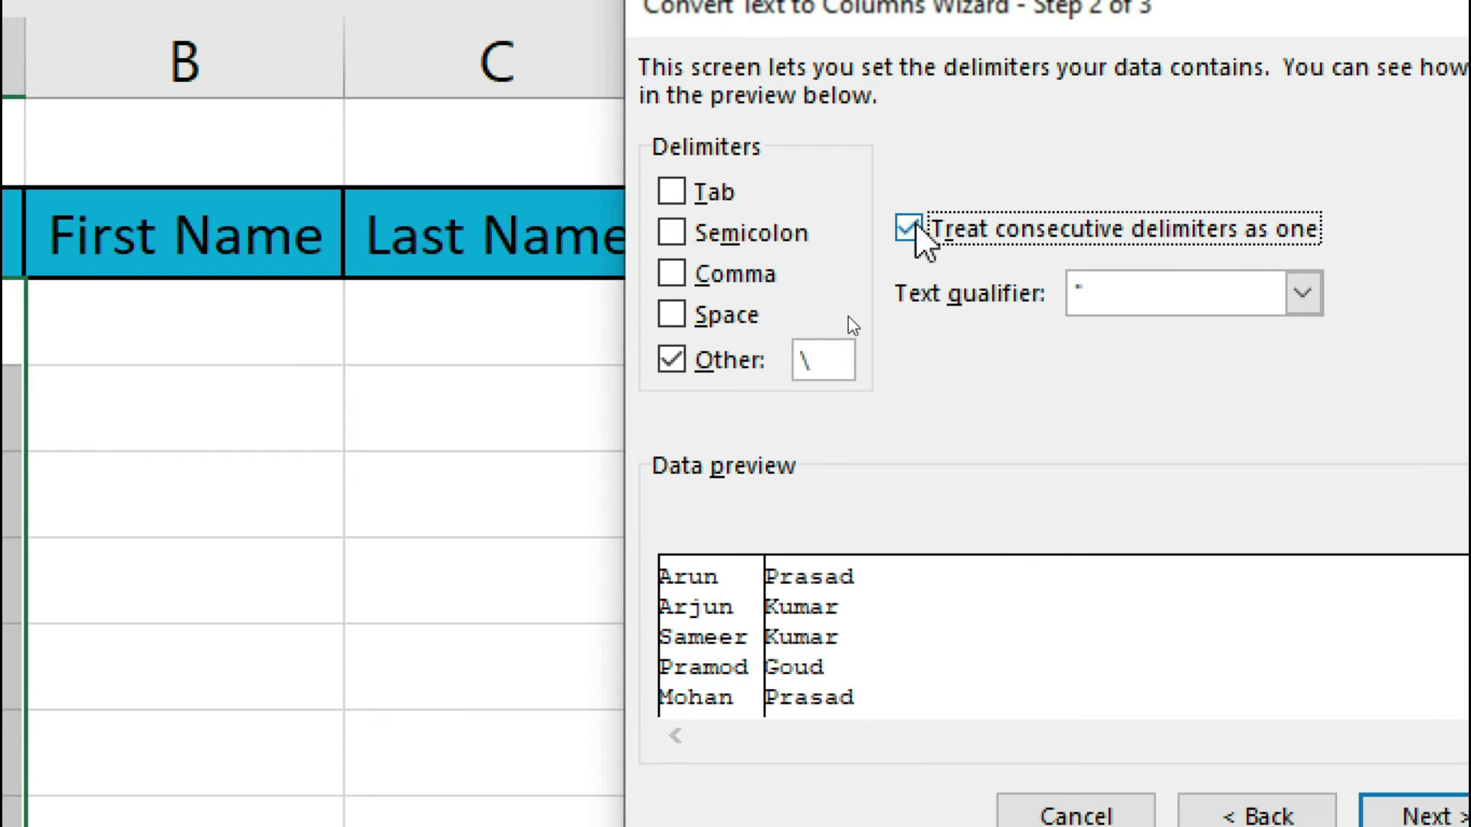
click(1439, 816)
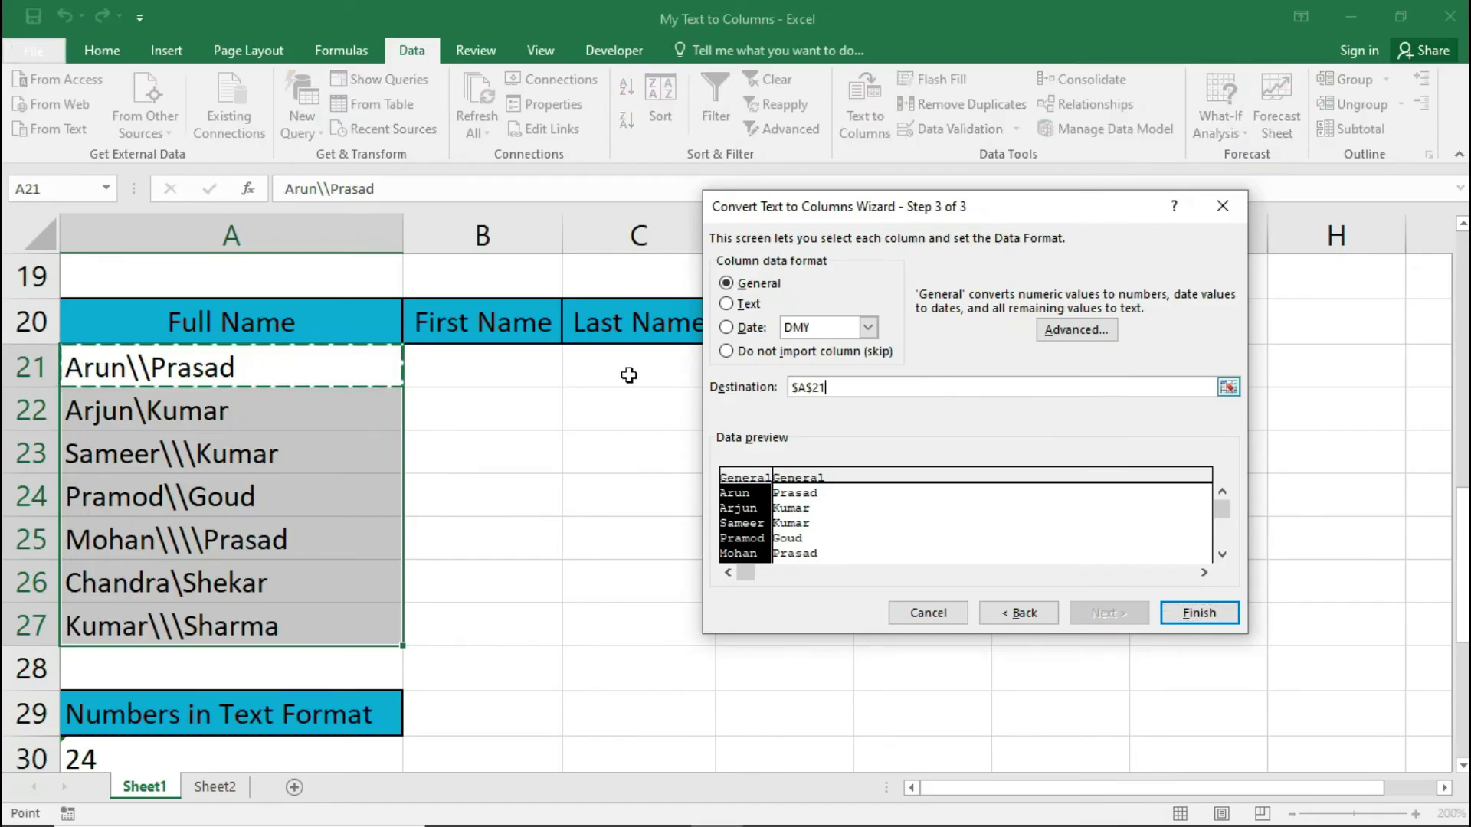
click(484, 367)
click(1199, 612)
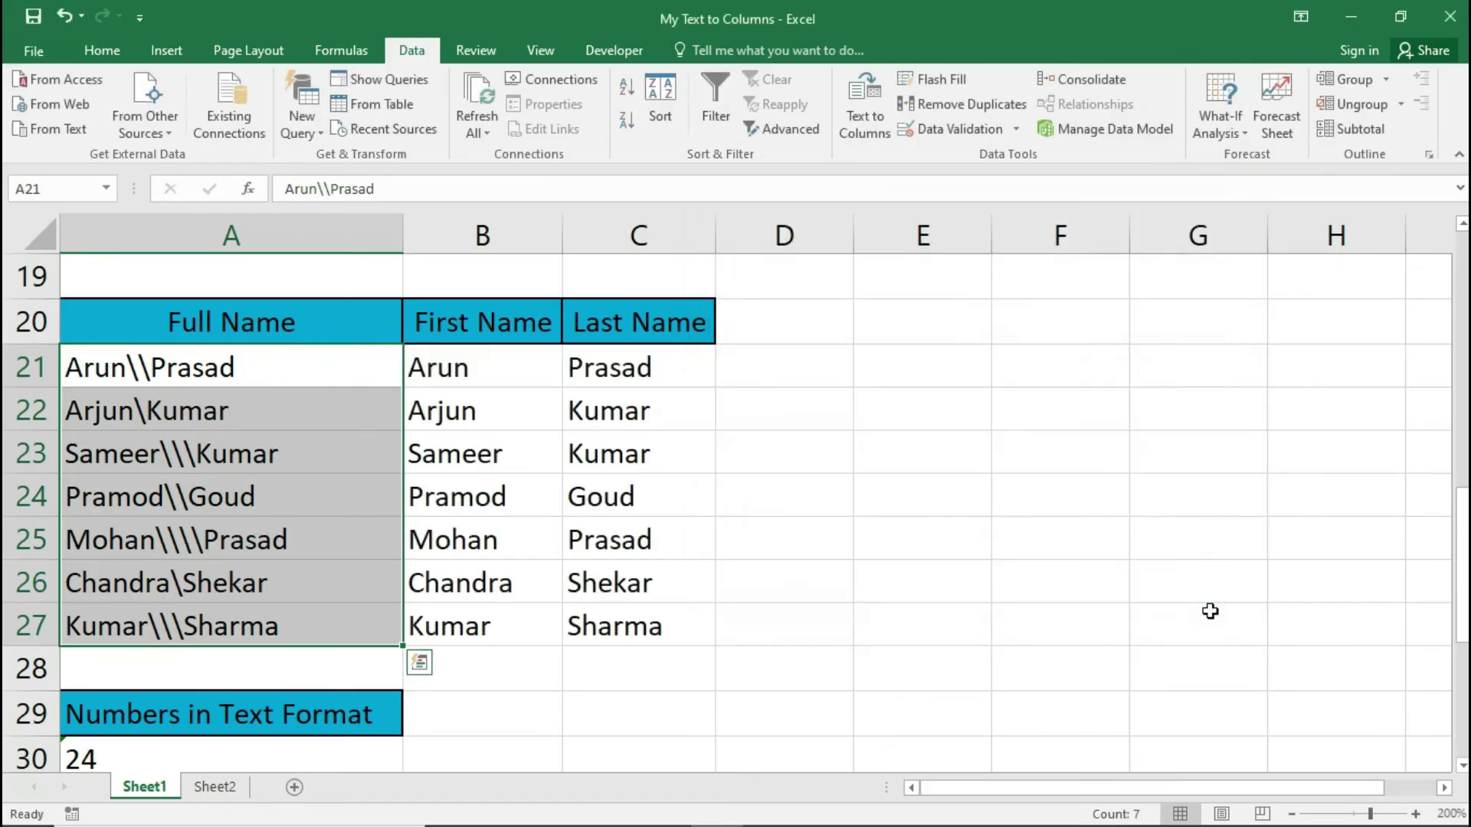
click(619, 541)
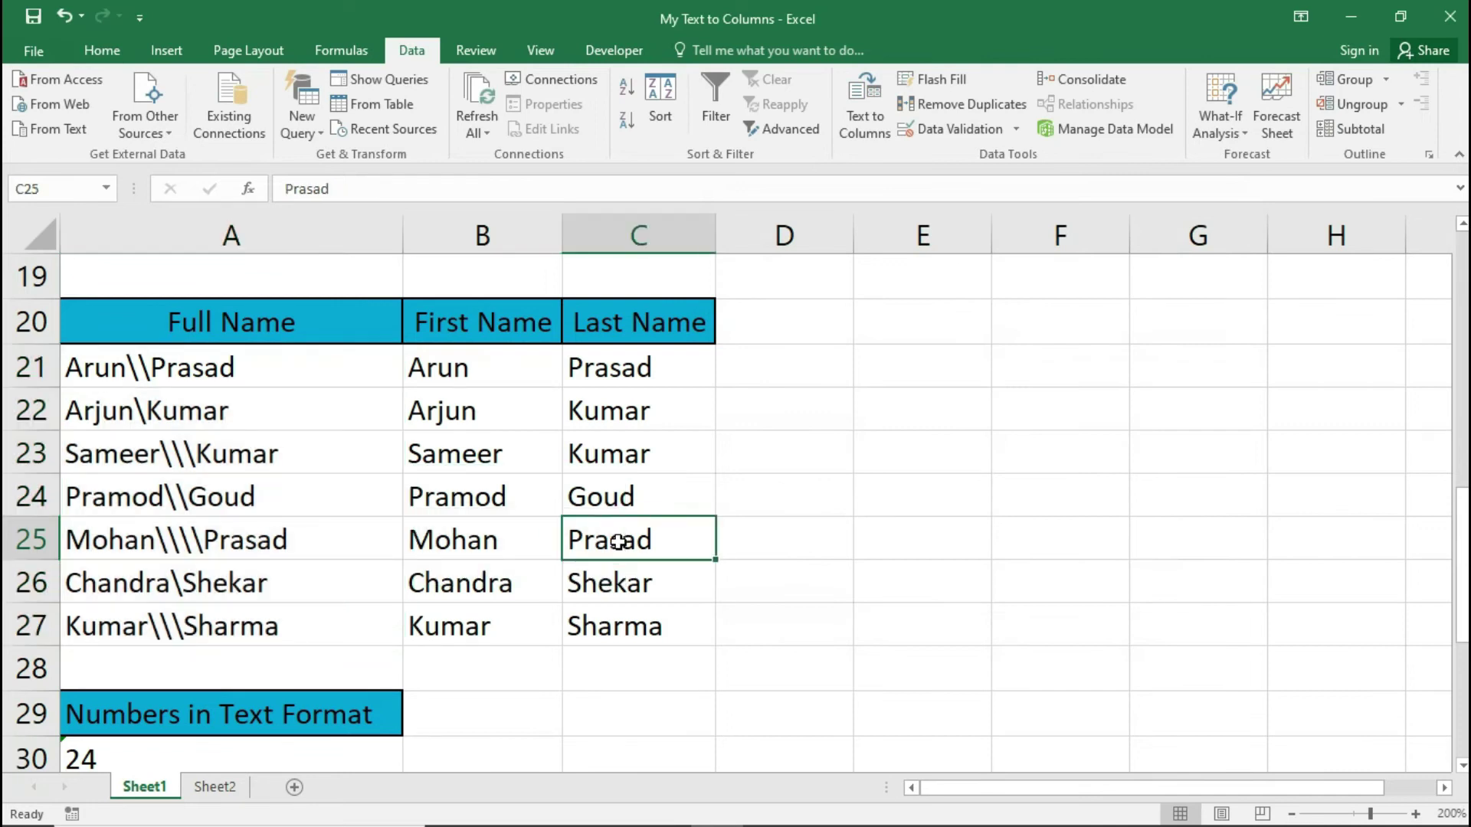
- Enter ABC in C31 and 123 in C32, and compare the alignment of the text and the number
scroll(553, 635, down, 3)
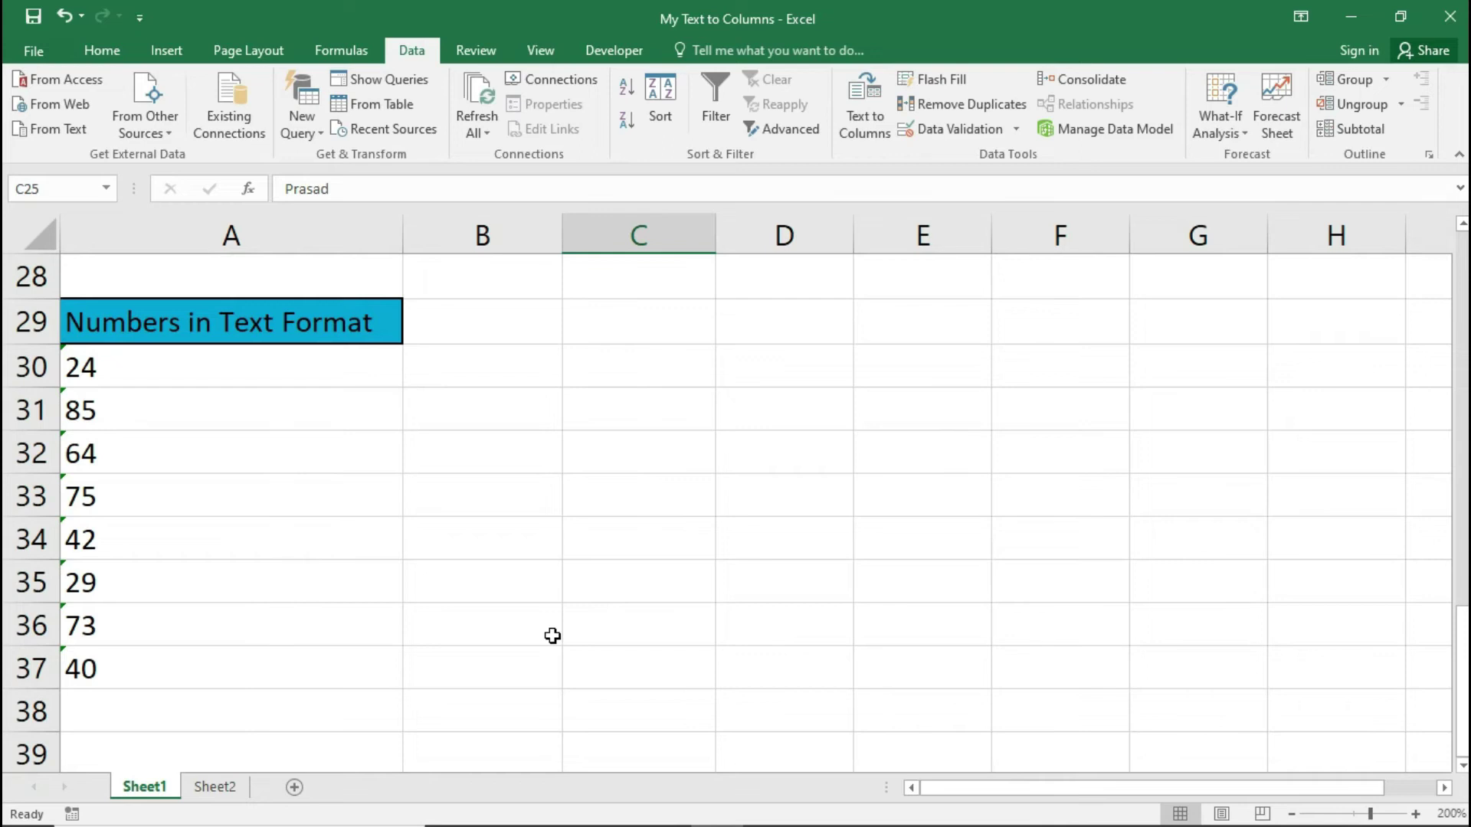
click(638, 409)
text(ABC)
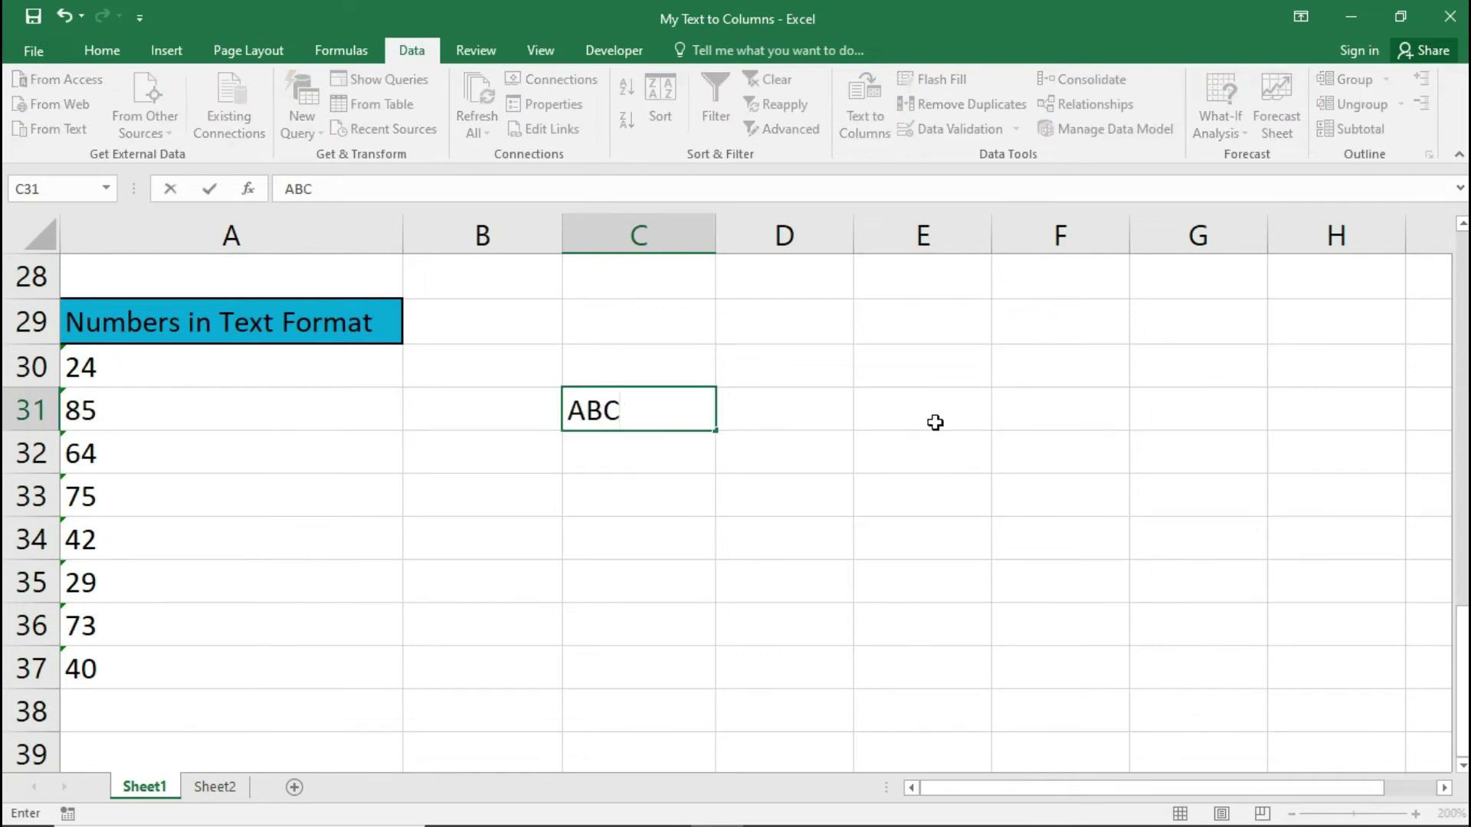
key(Return)
text(123)
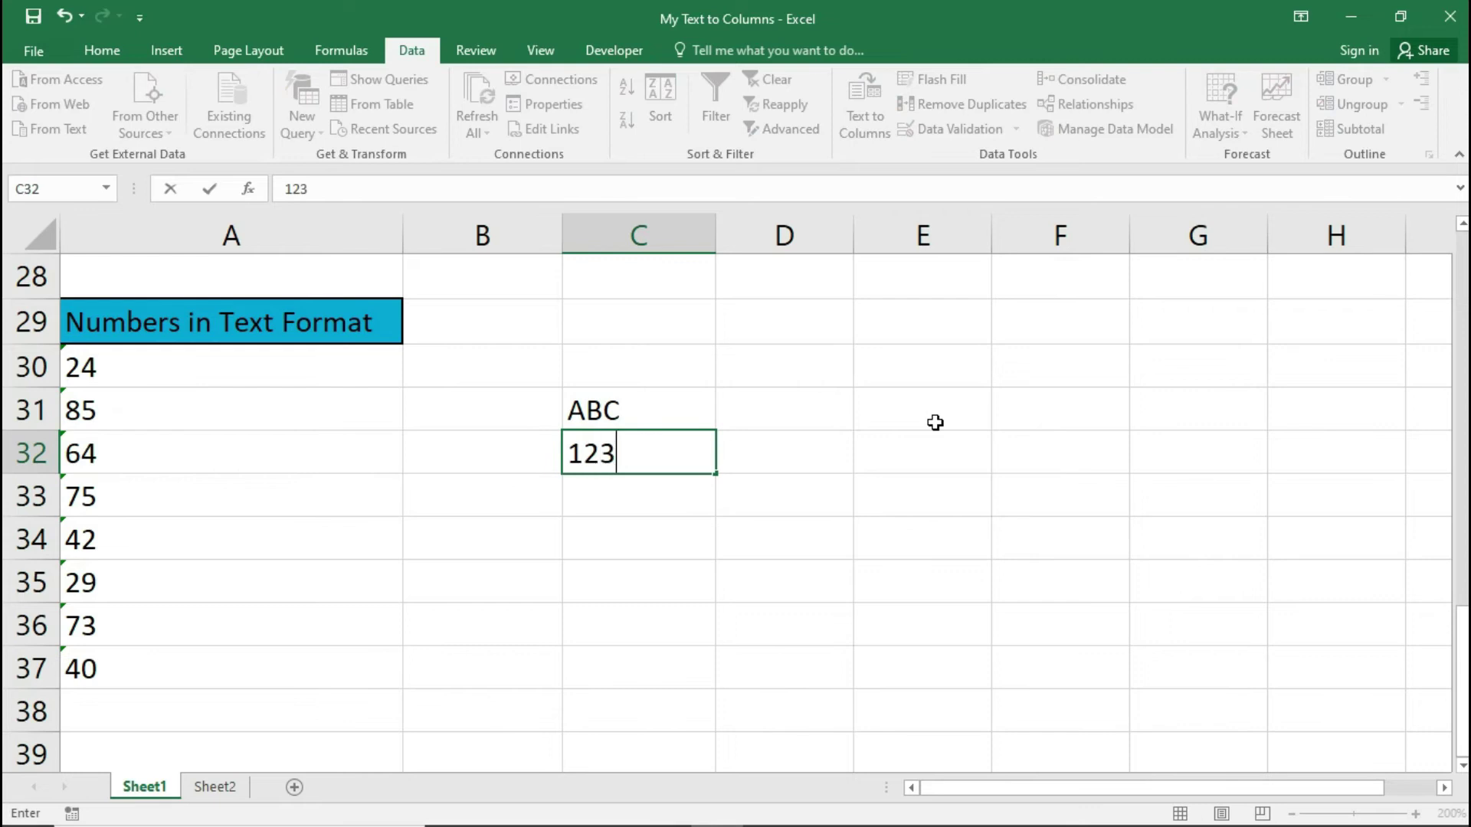
key(Return)
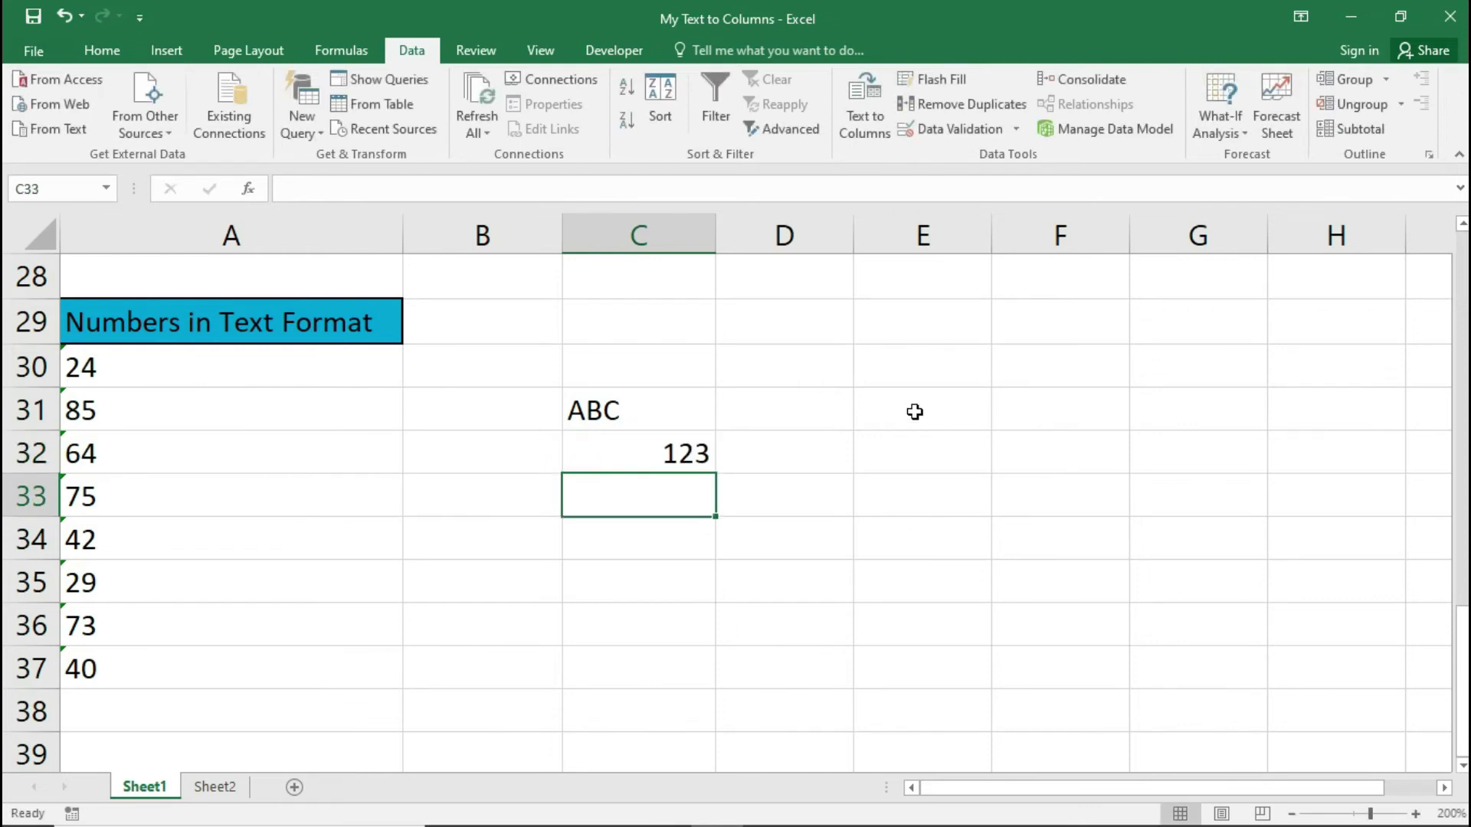
click(660, 412)
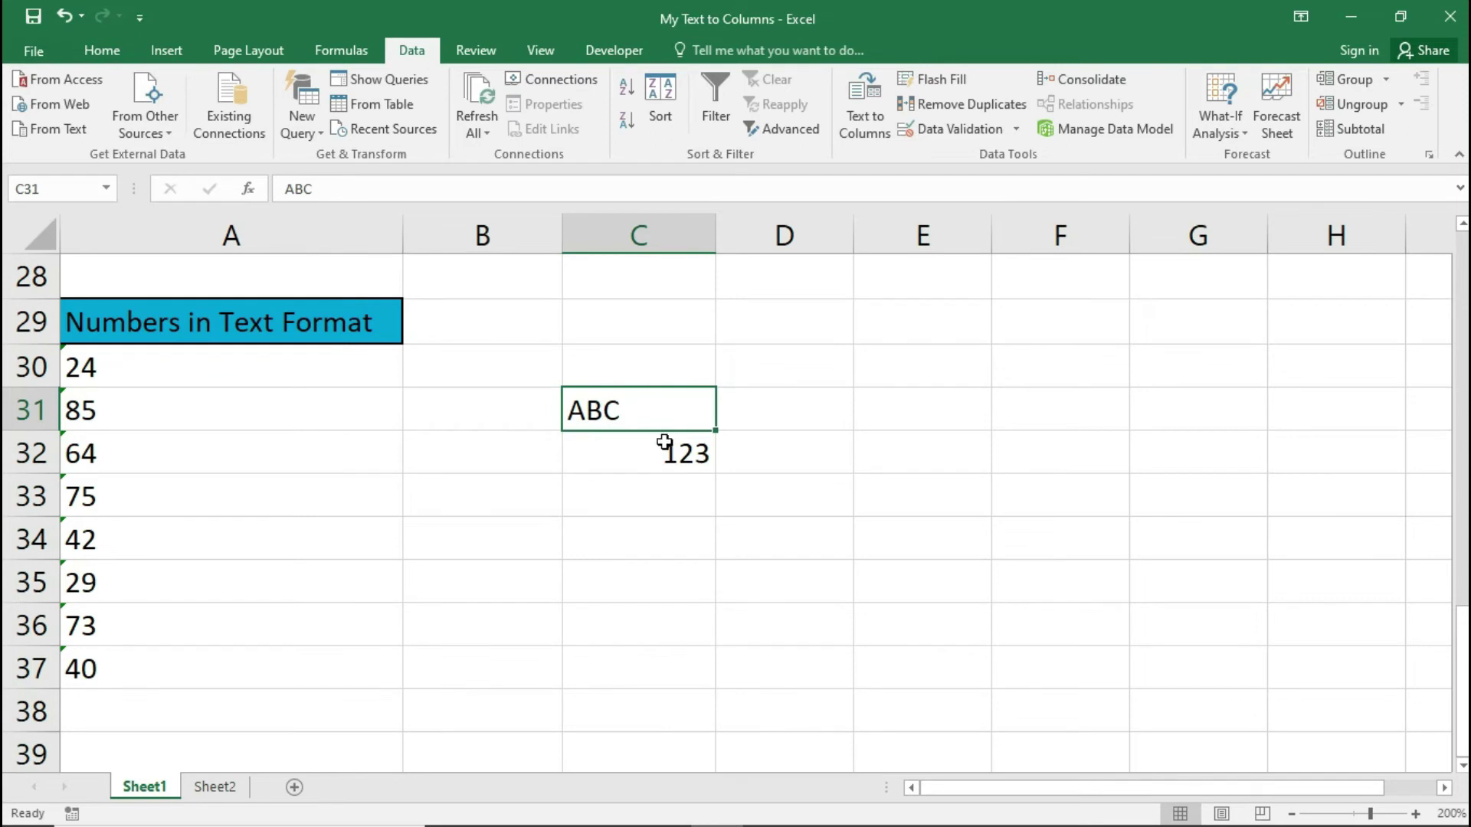
click(664, 443)
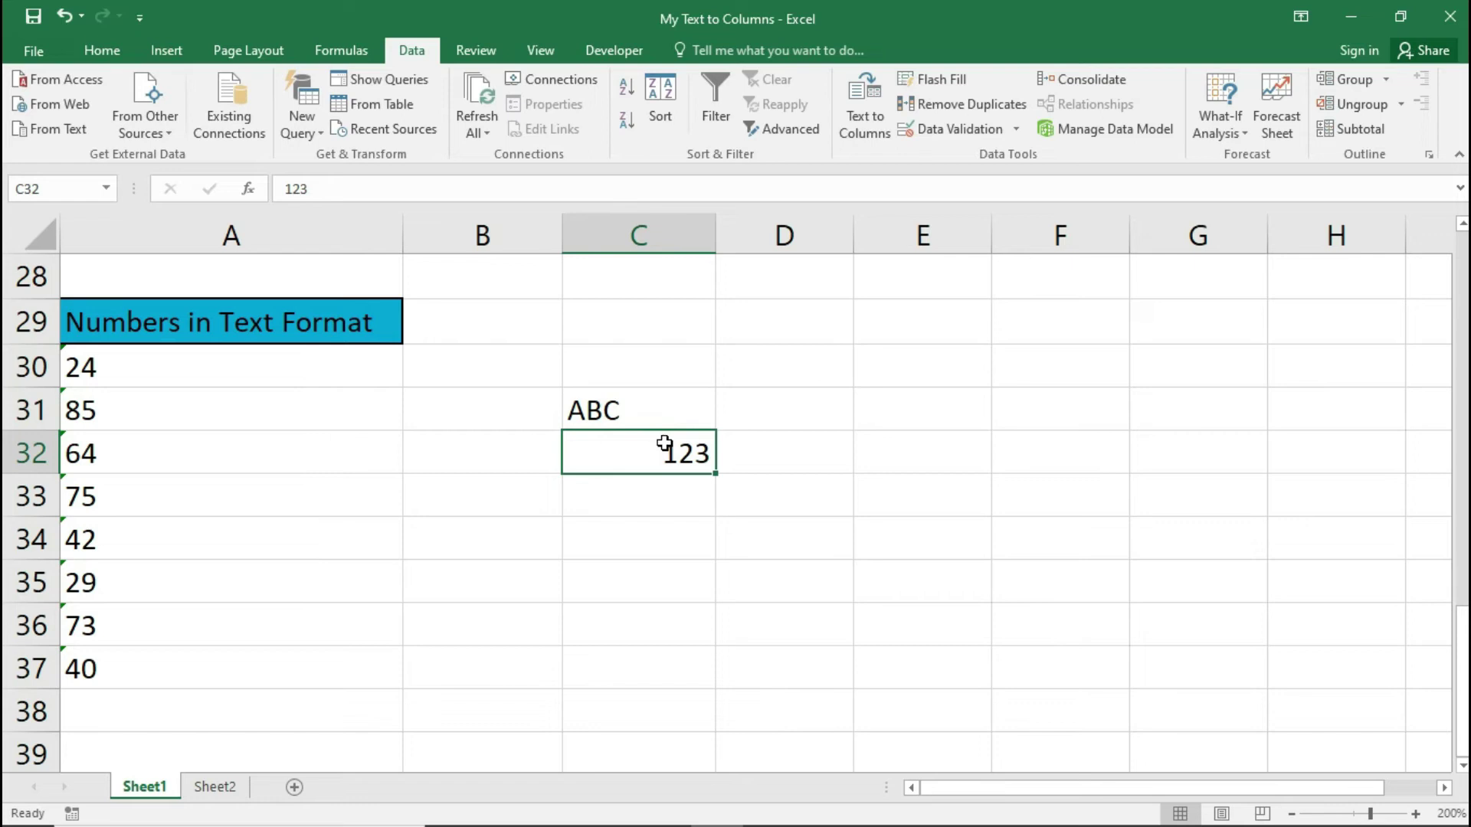
click(663, 418)
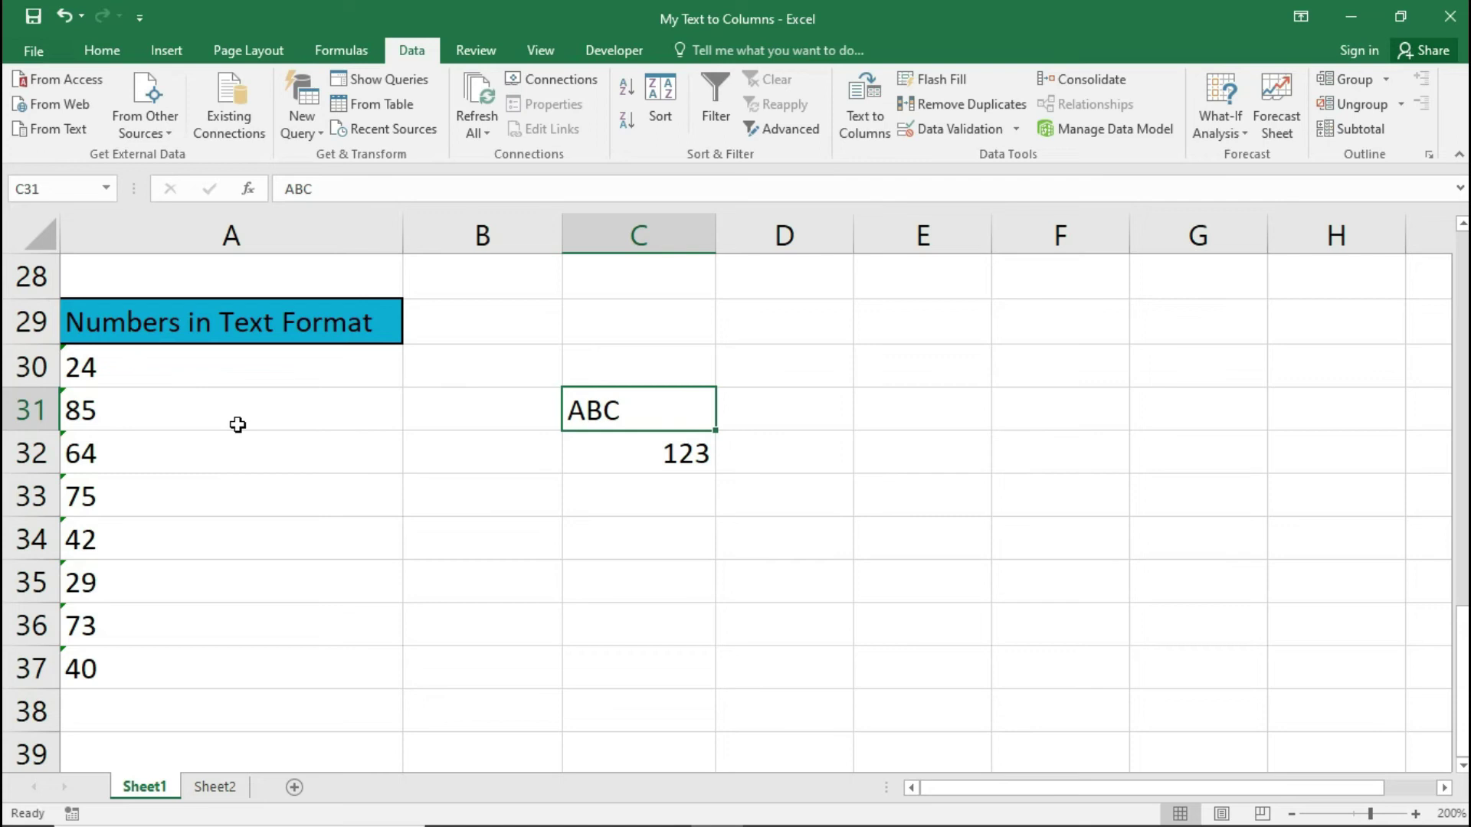
- Convert the text-formatted numbers in A30:A37 with Text to Columns, using no delimiters, General format and destination $A$30
drag(256, 370, 229, 668)
click(867, 112)
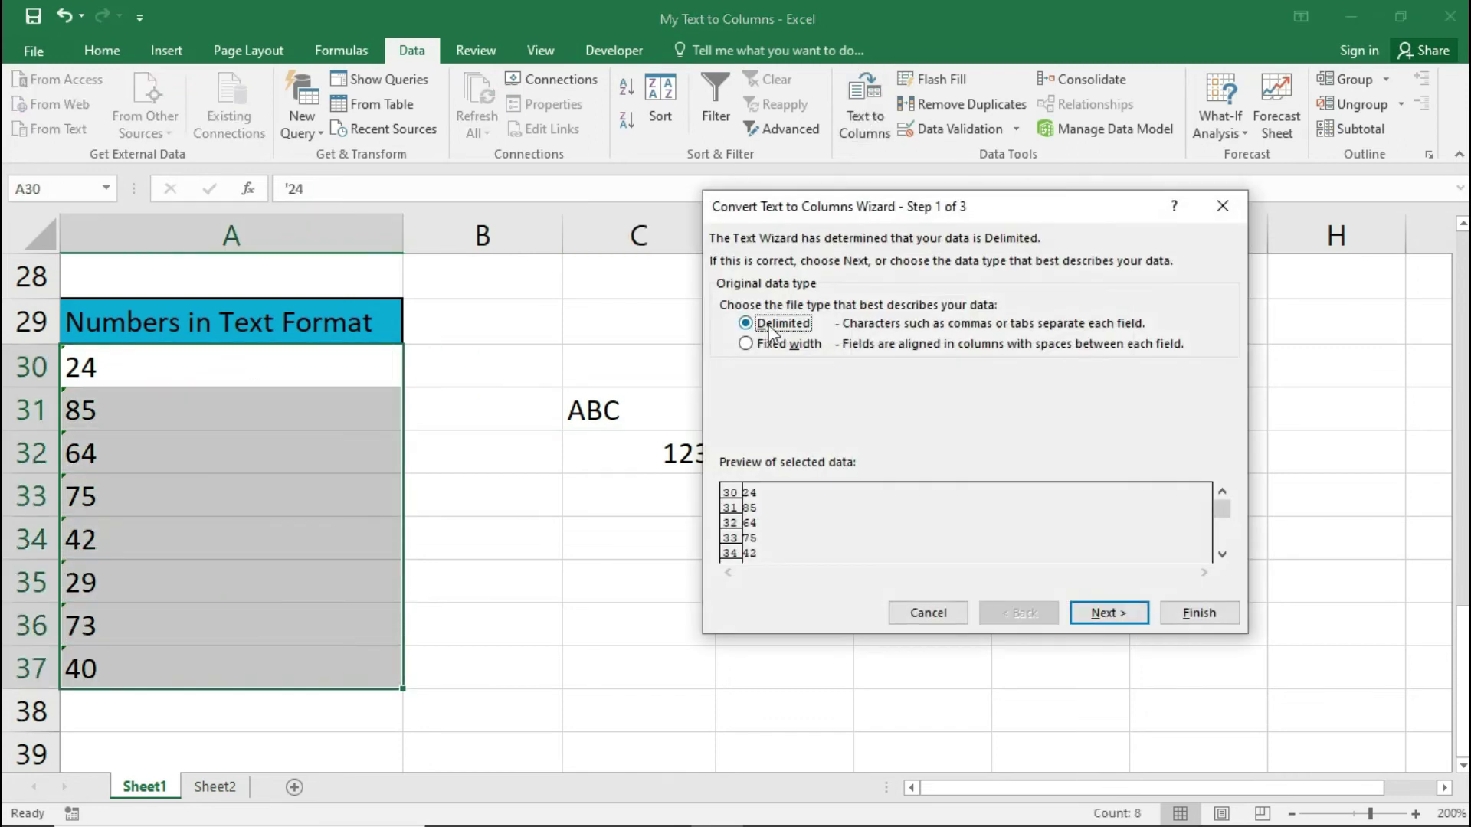
click(1107, 613)
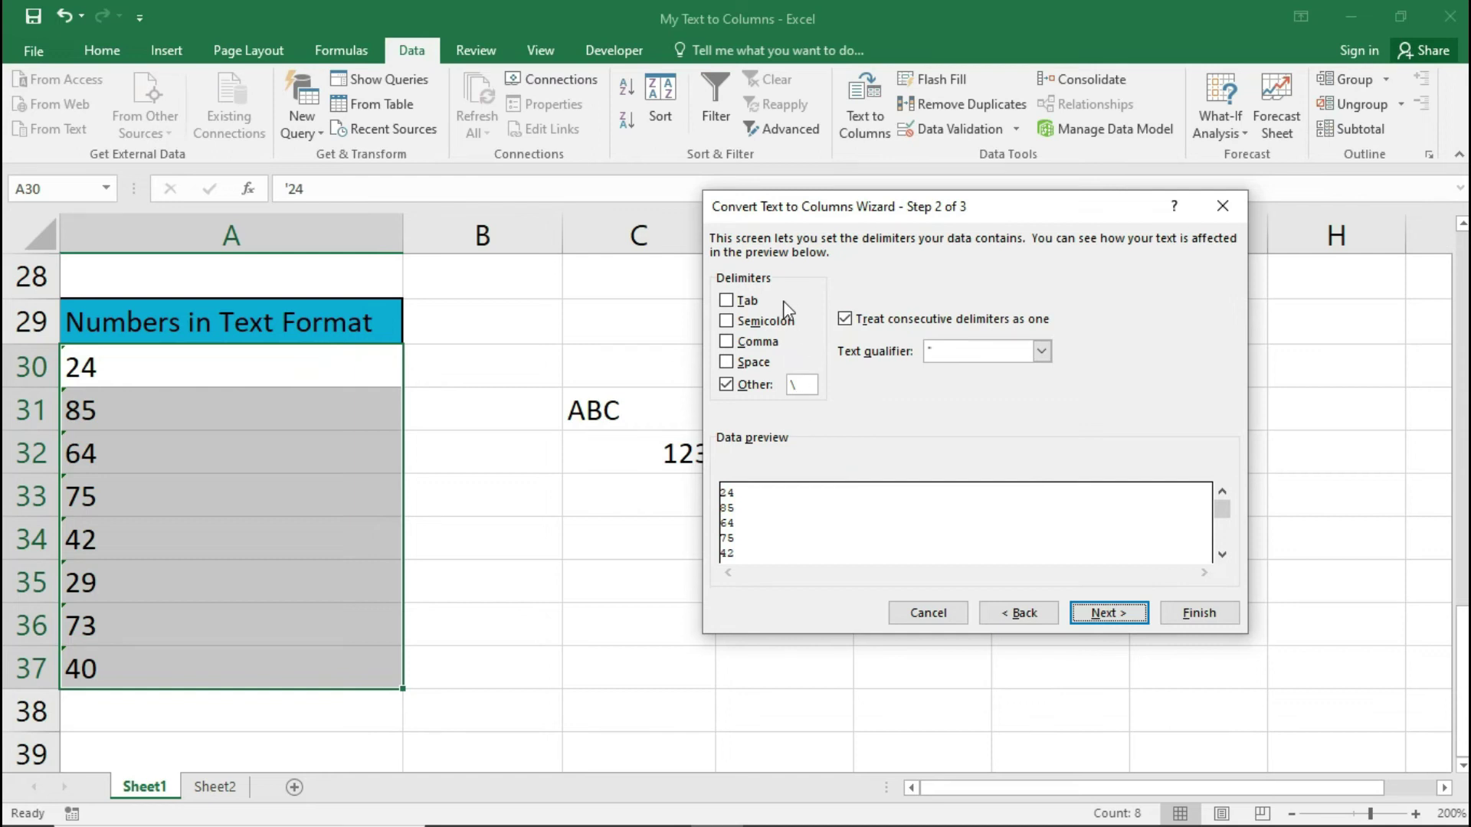
click(758, 386)
click(869, 321)
click(1110, 618)
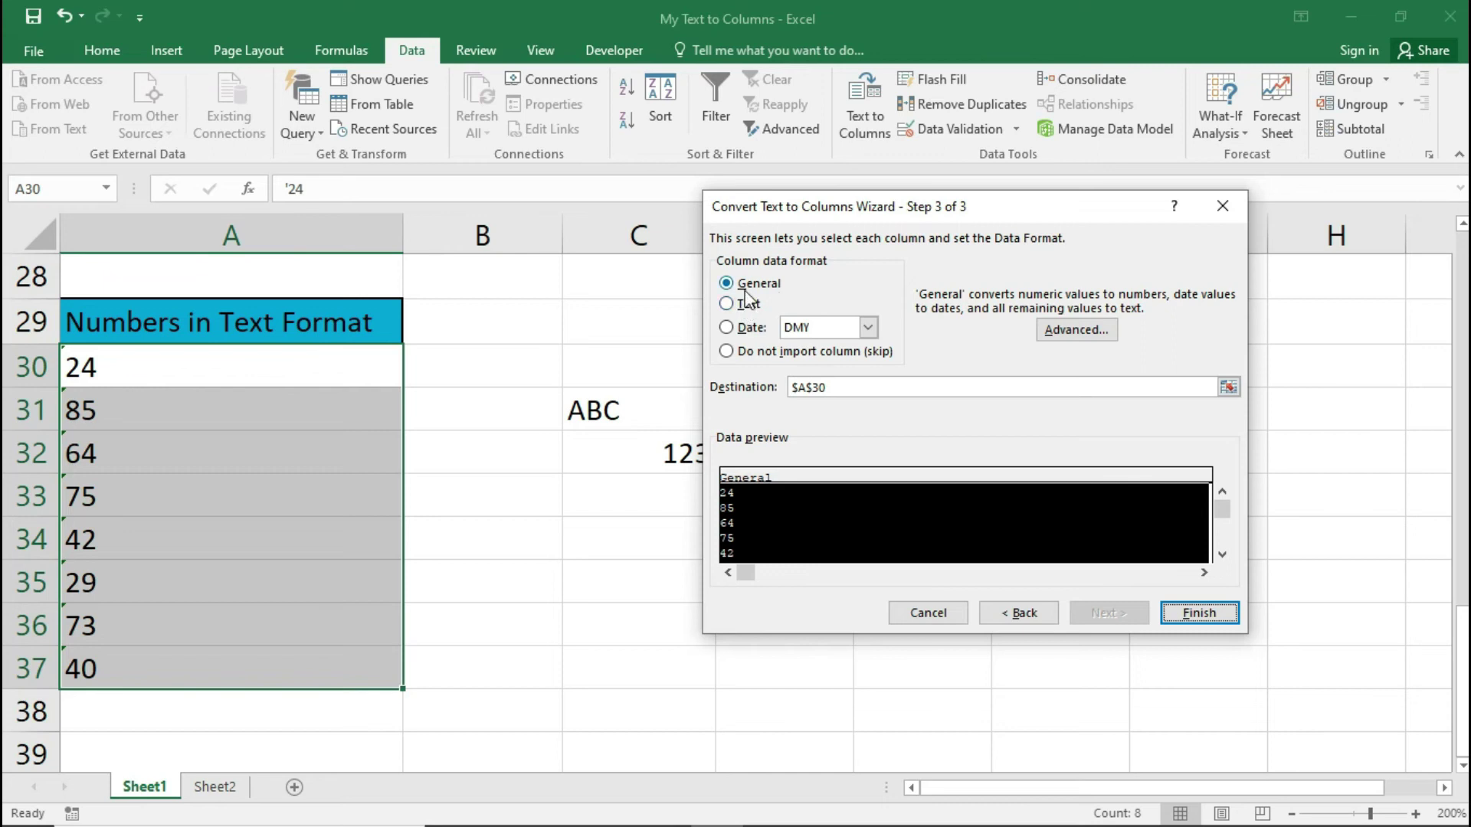
click(1199, 612)
click(483, 538)
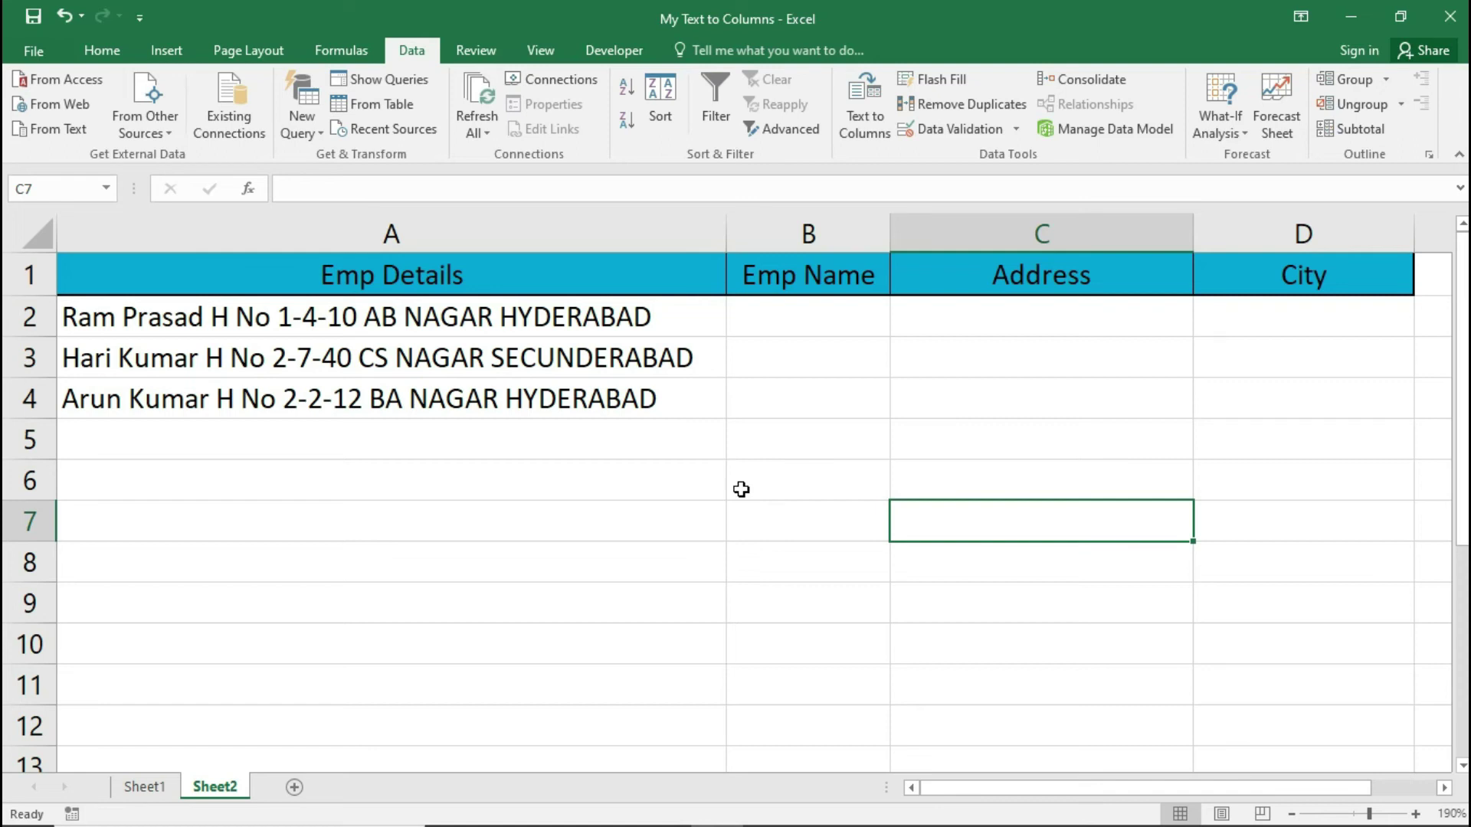
- Review the employee columns on Sheet2 and start Text to Columns on A2:A4 as Fixed width
click(825, 312)
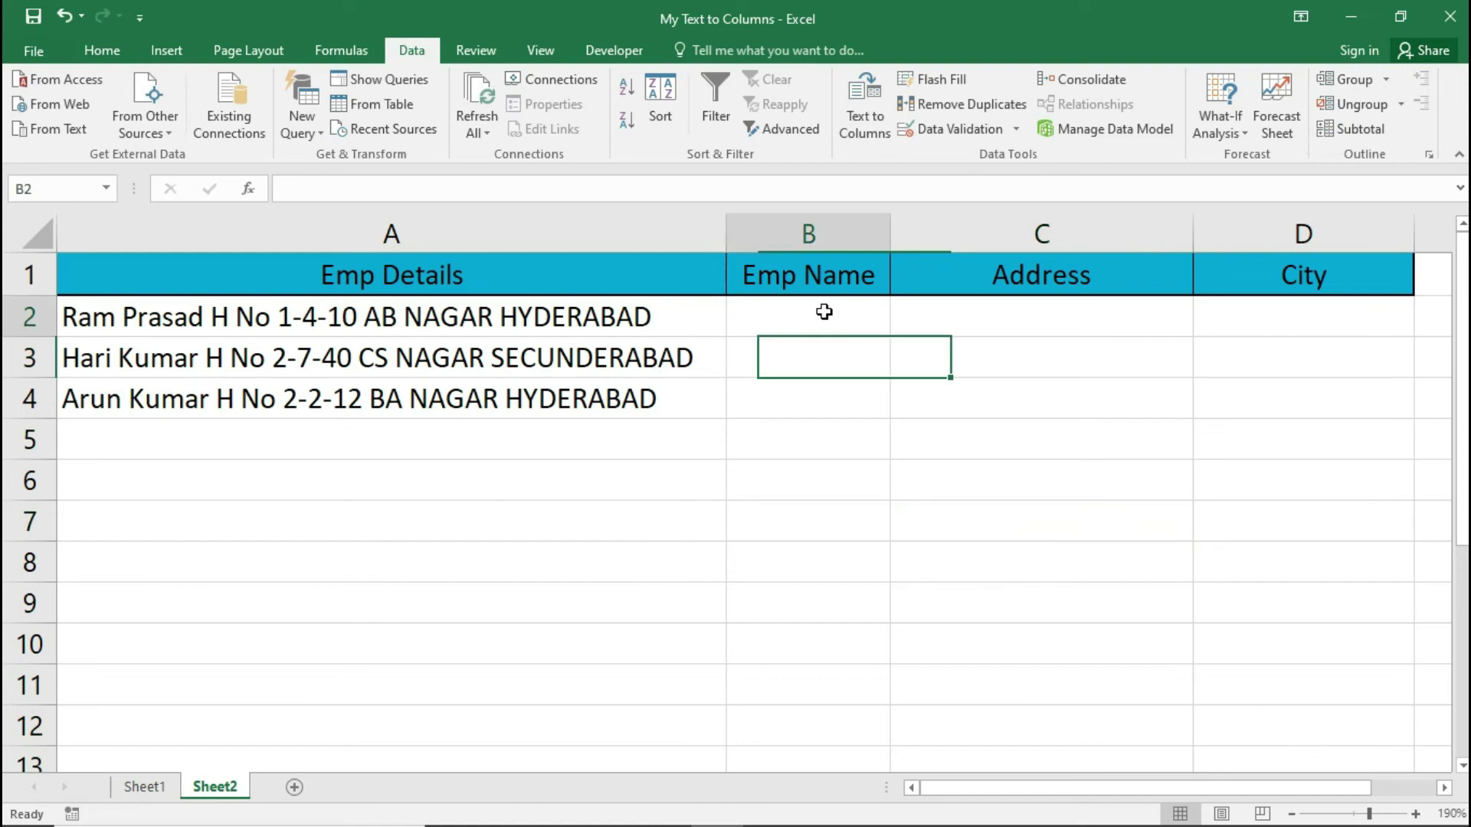
click(187, 319)
click(1093, 302)
click(404, 334)
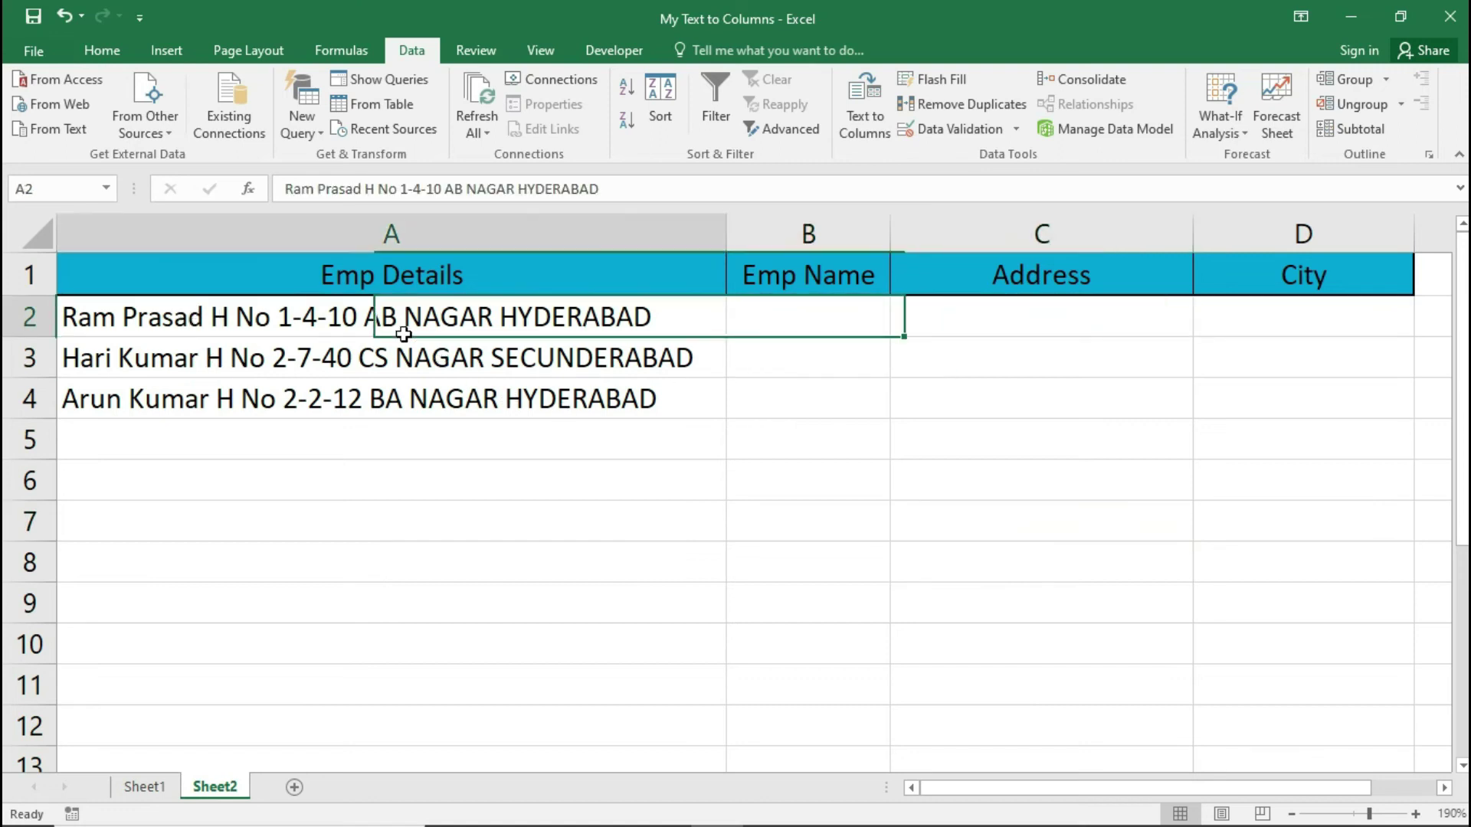
click(1382, 308)
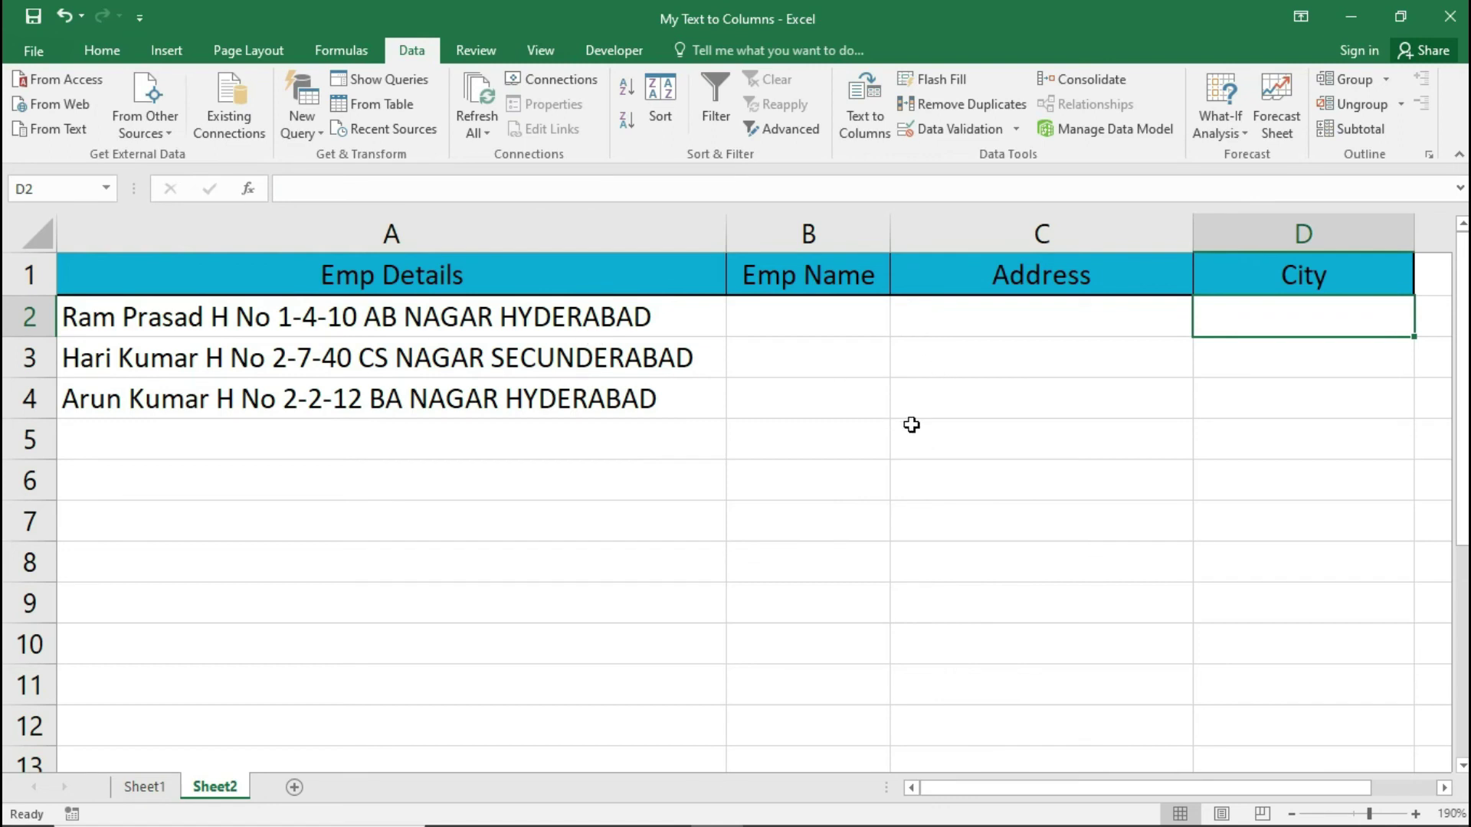
click(493, 315)
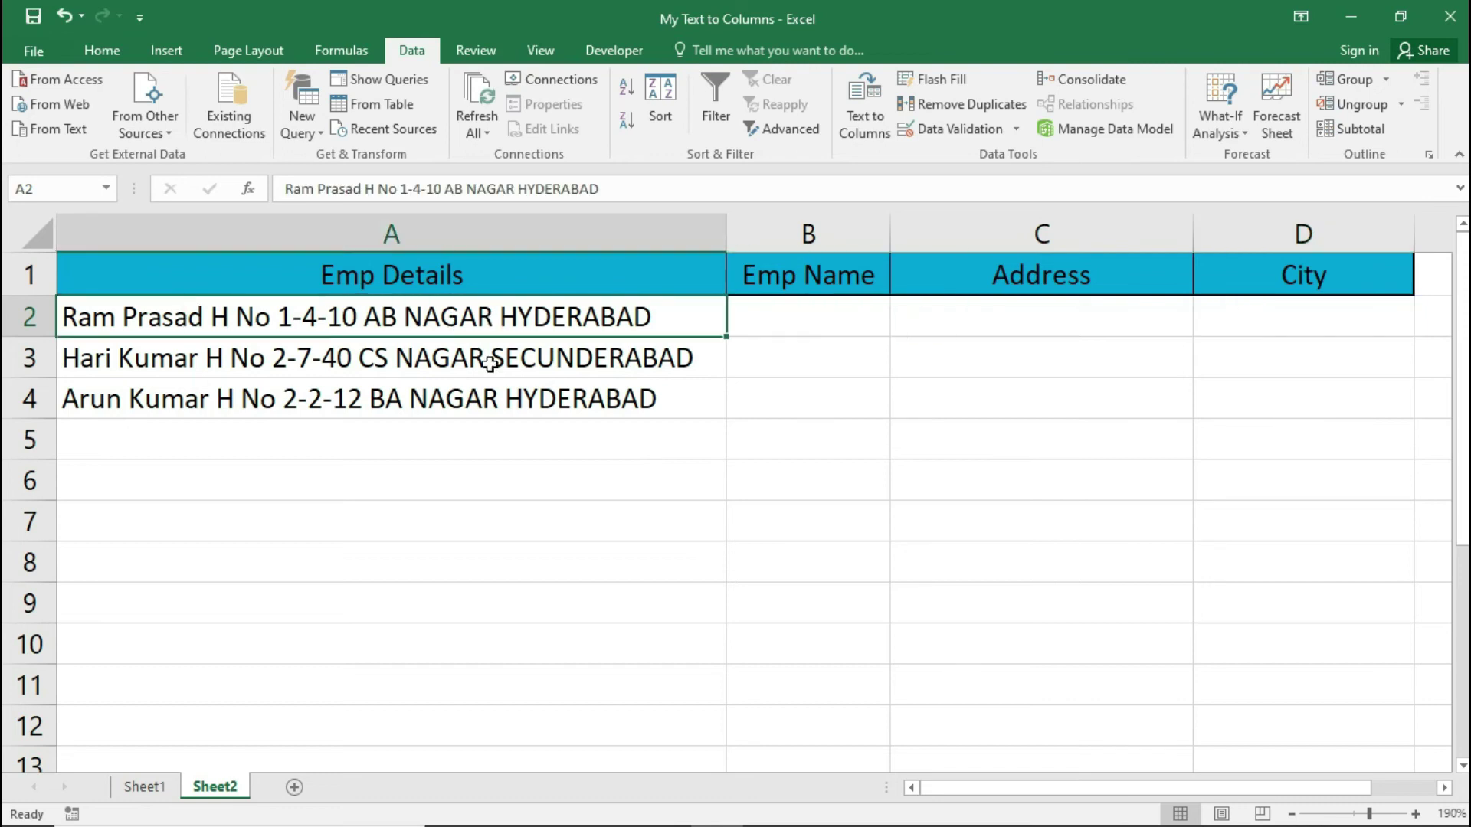
shift+click(489, 394)
click(864, 107)
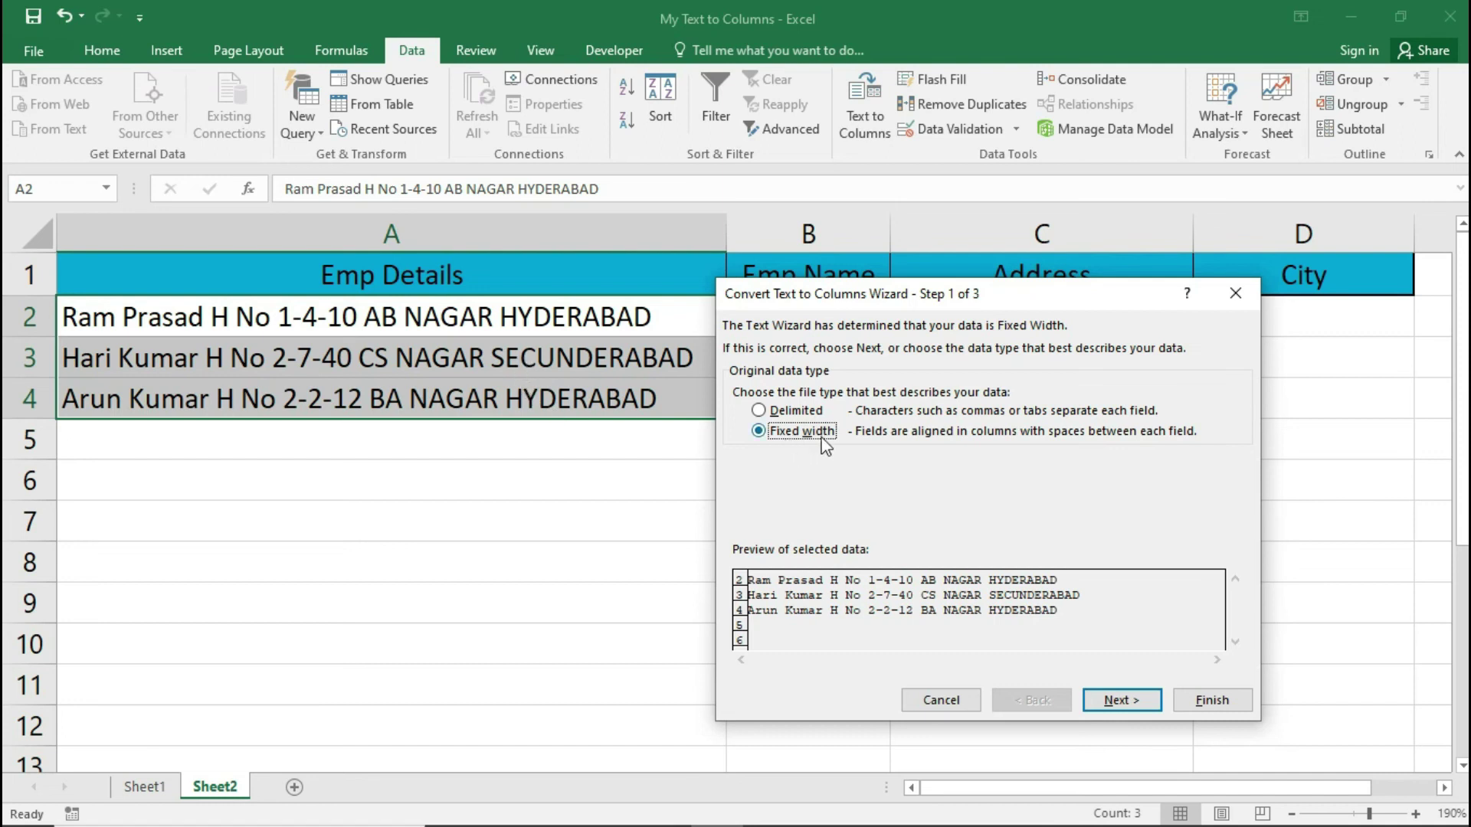
click(1121, 701)
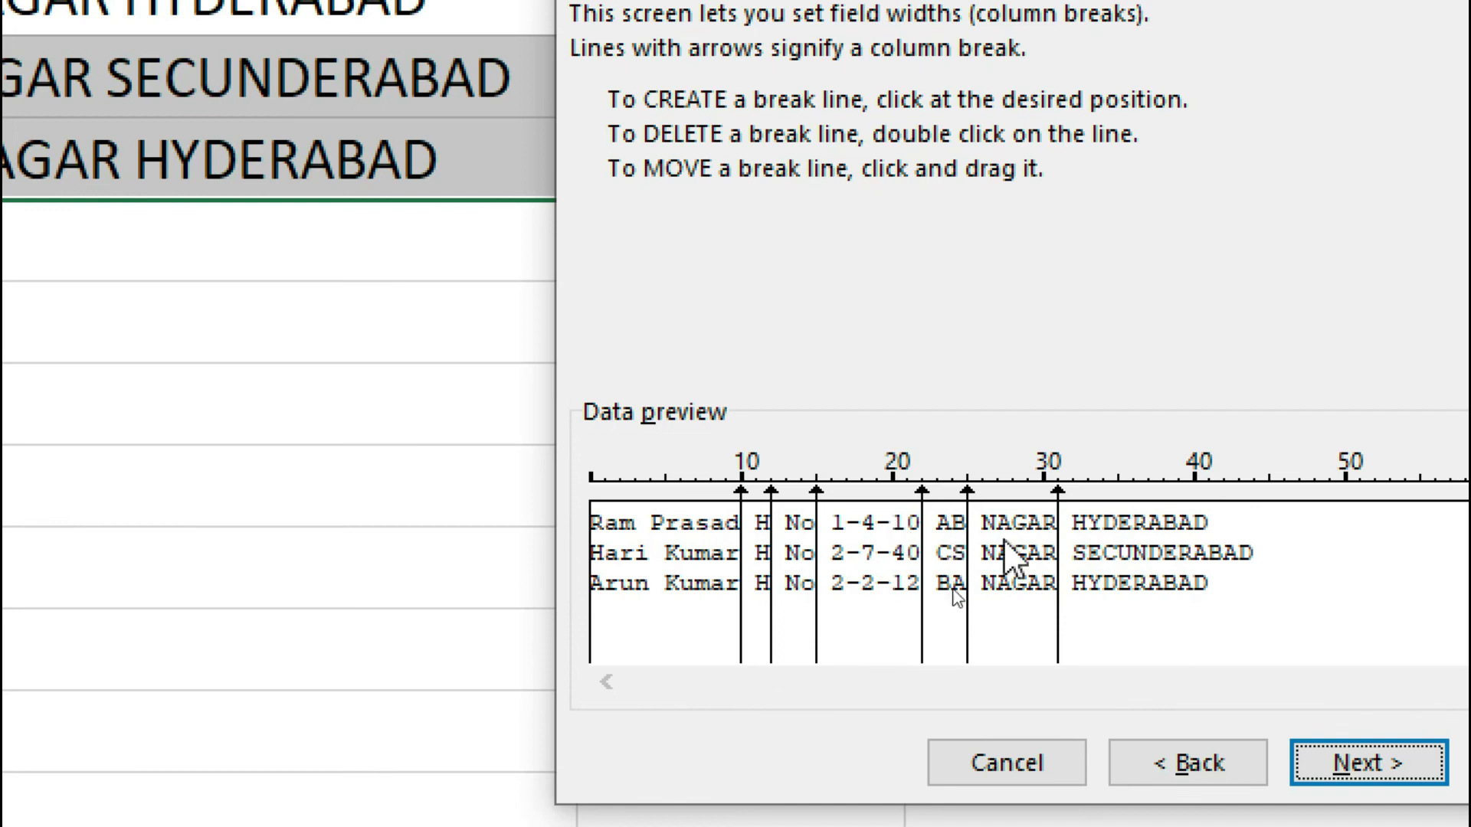
- Set the column breaks at 10, 31 and 44 to separate the employee name, address and city
click(1058, 491)
drag(1057, 491, 1256, 521)
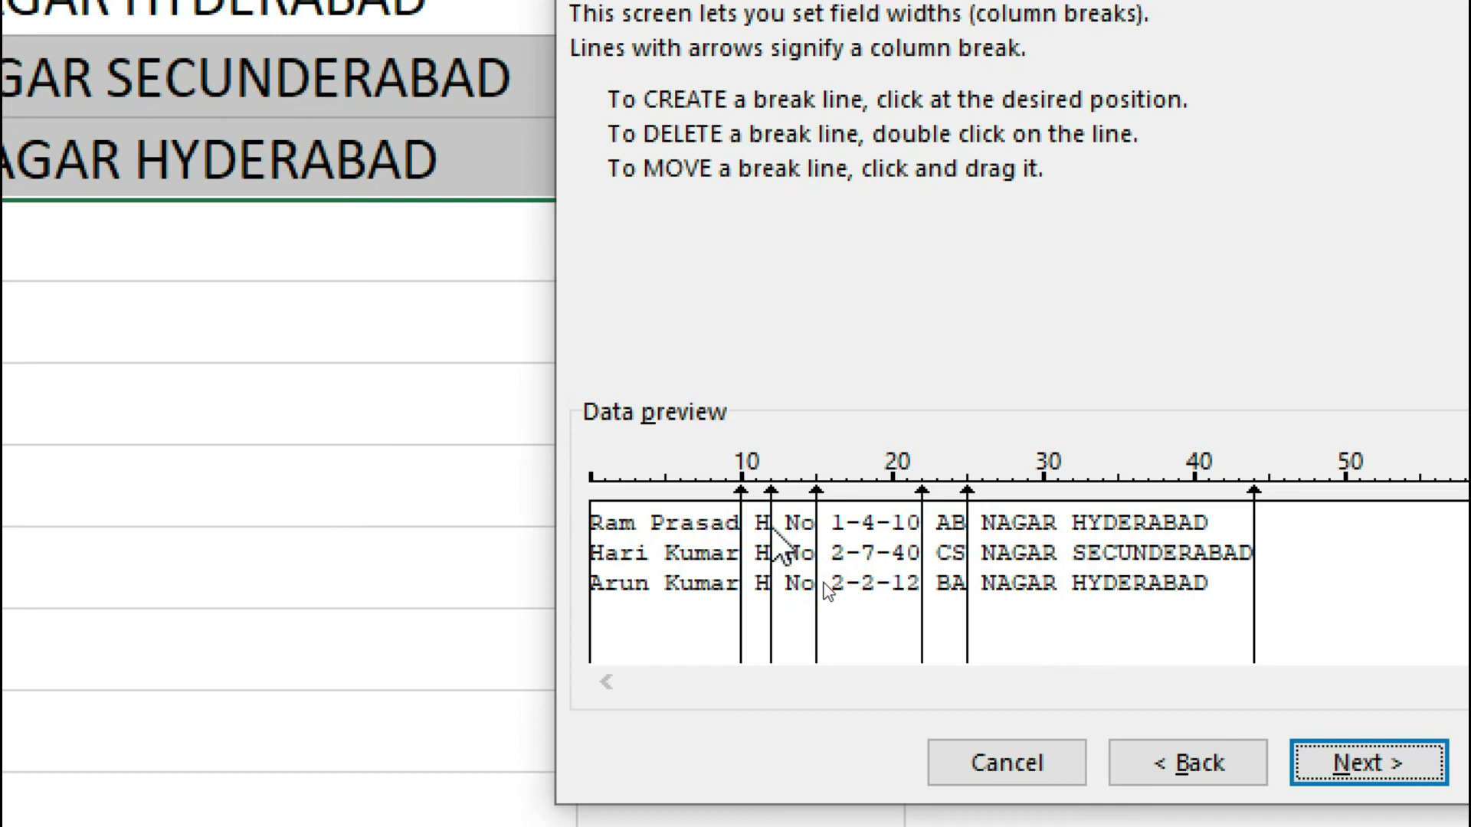
drag(795, 490, 1254, 526)
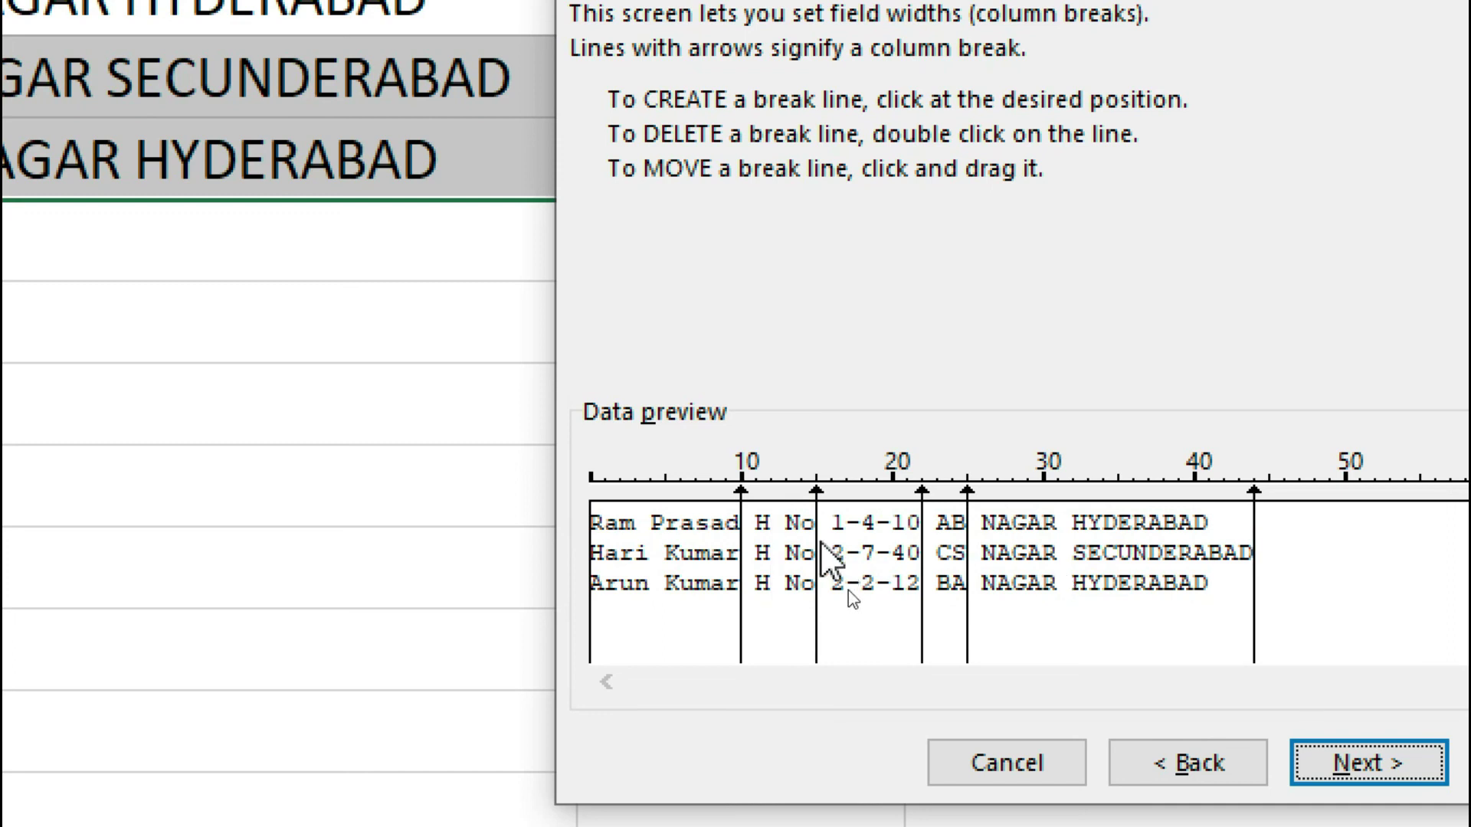
double_click(816, 553)
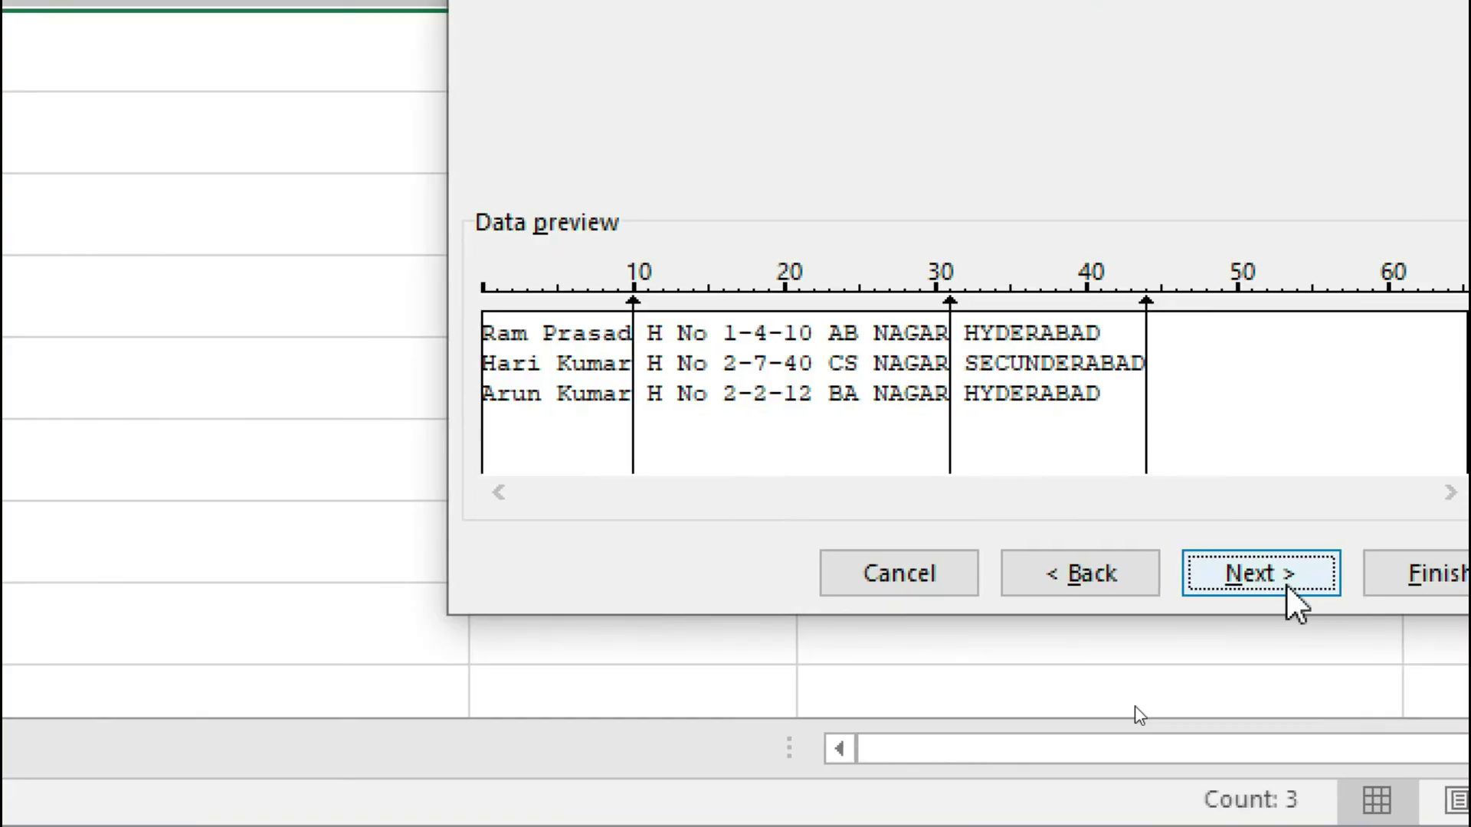
click(1393, 775)
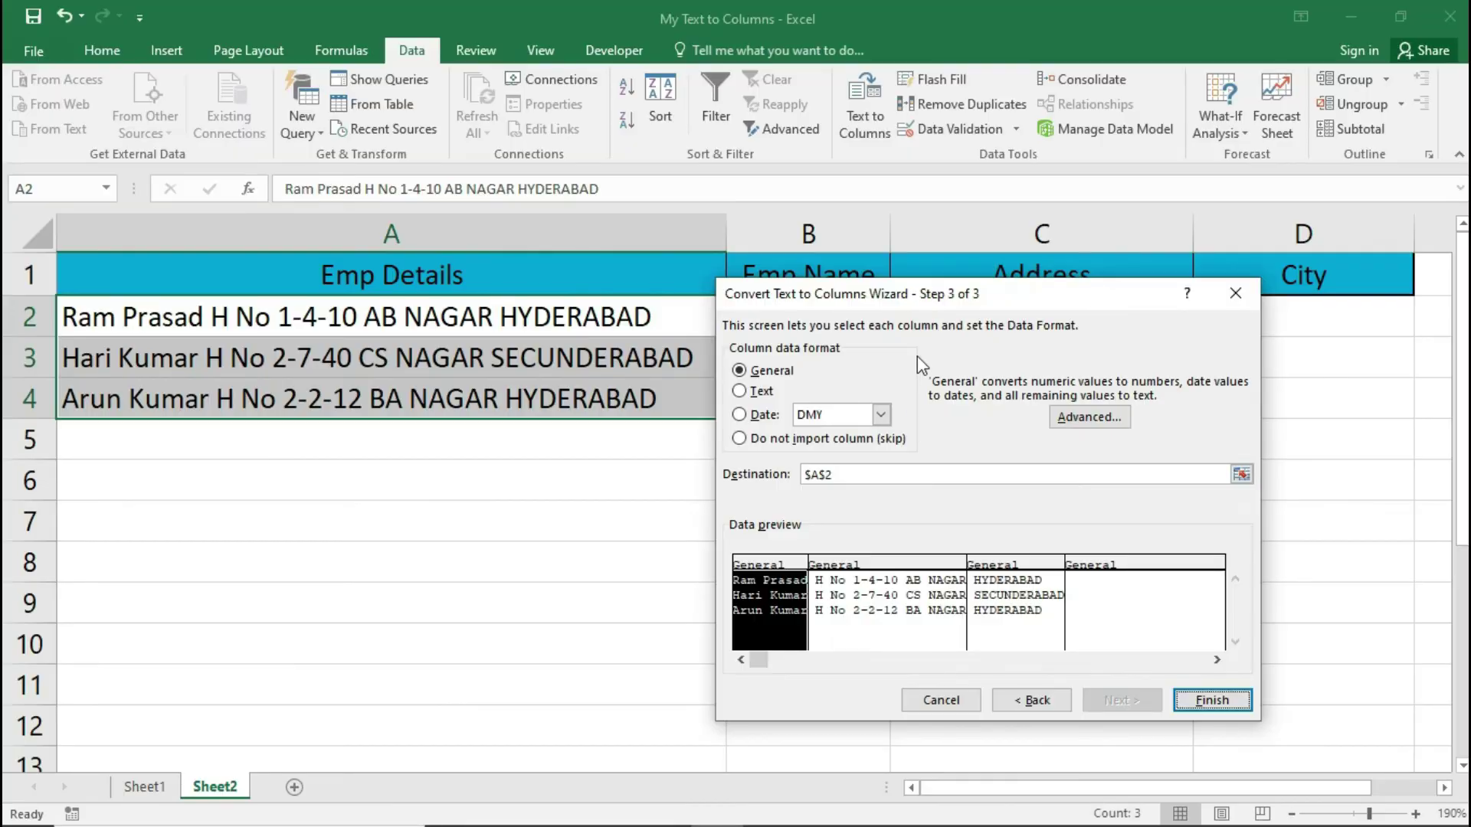
- Finish the fixed-width split with General format and $B$2 as the destination
drag(974, 192, 1003, 276)
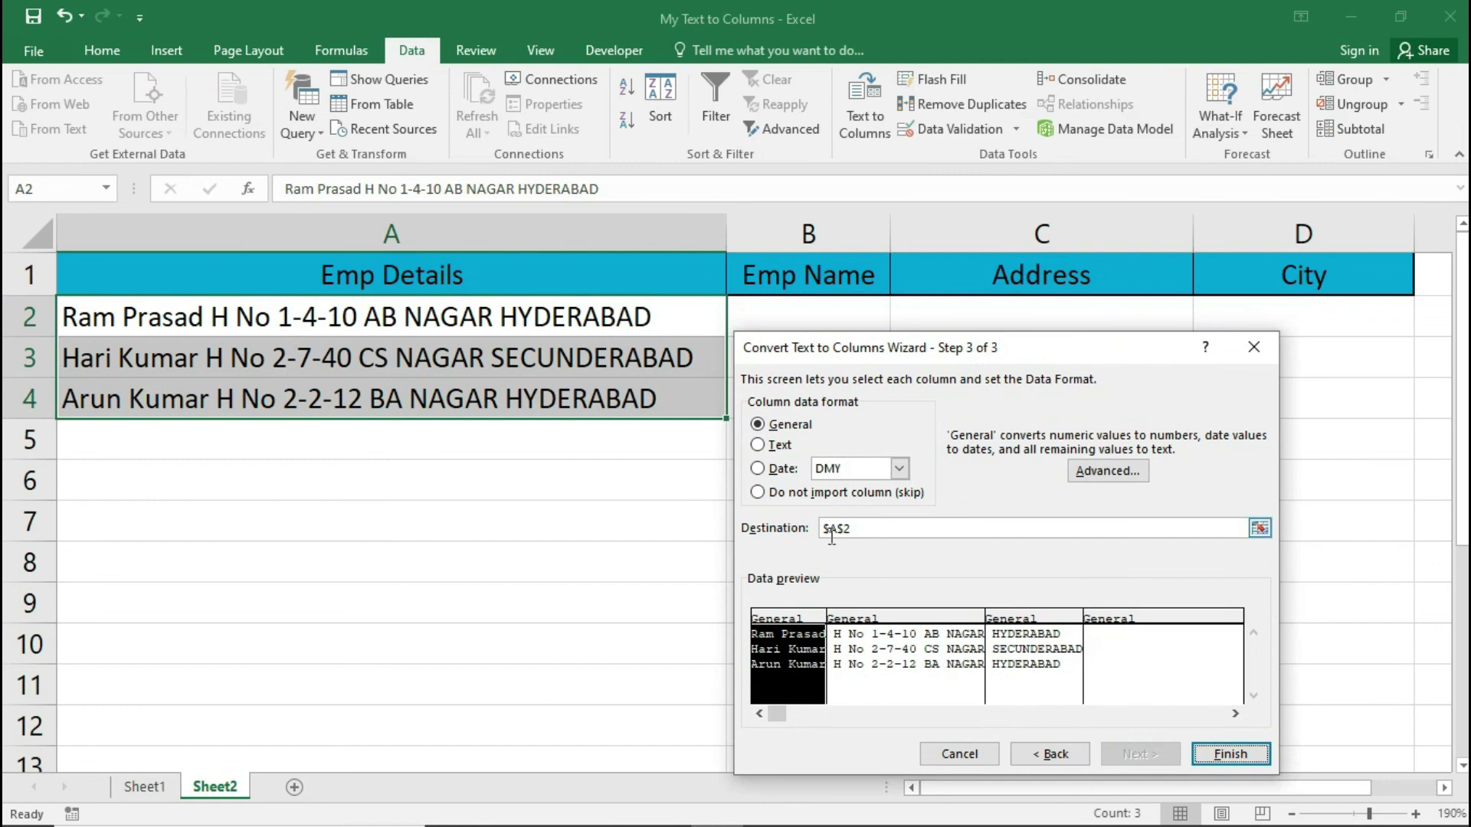
click(873, 528)
click(808, 315)
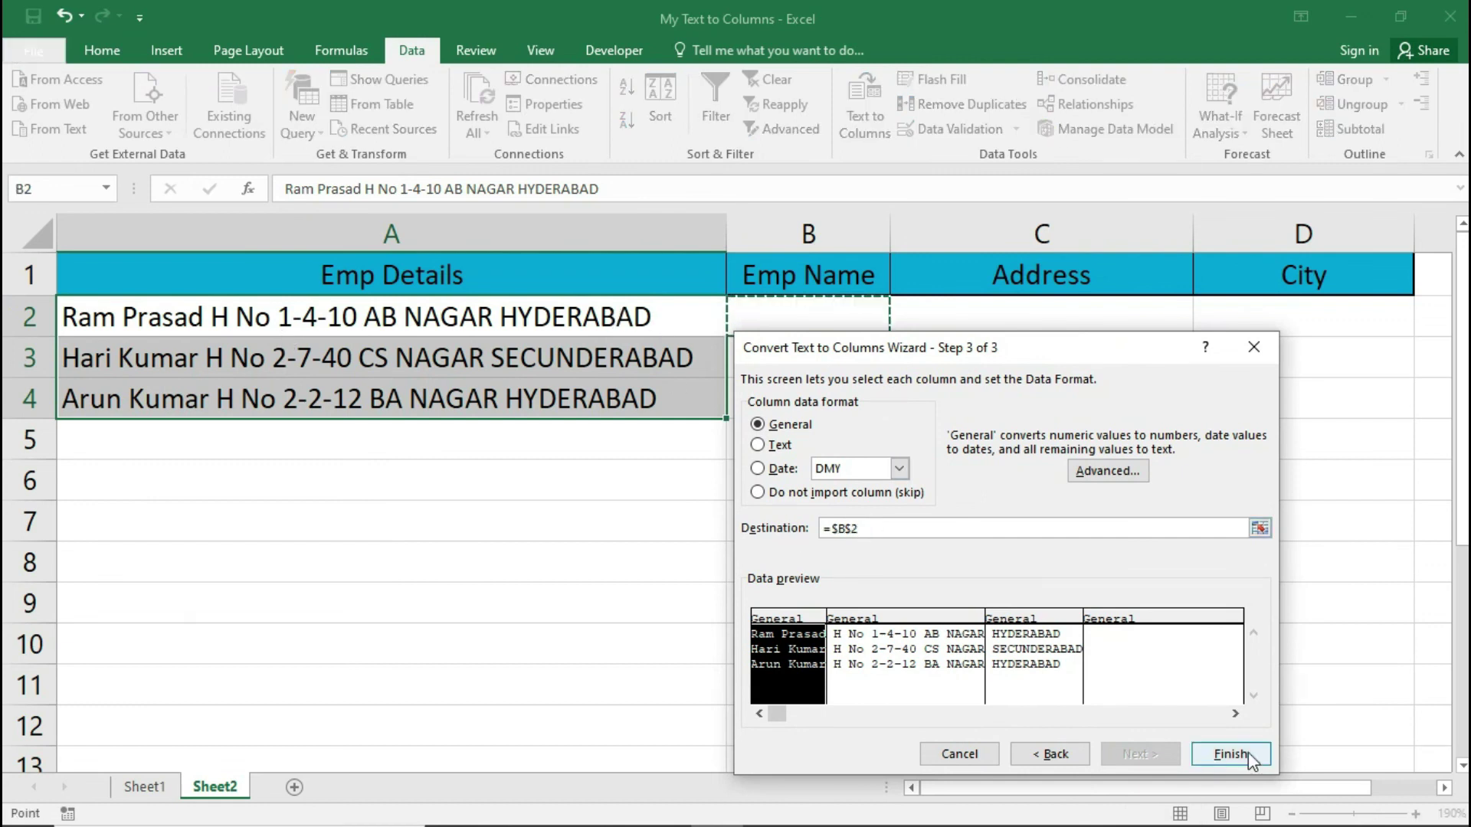
click(1230, 754)
click(850, 521)
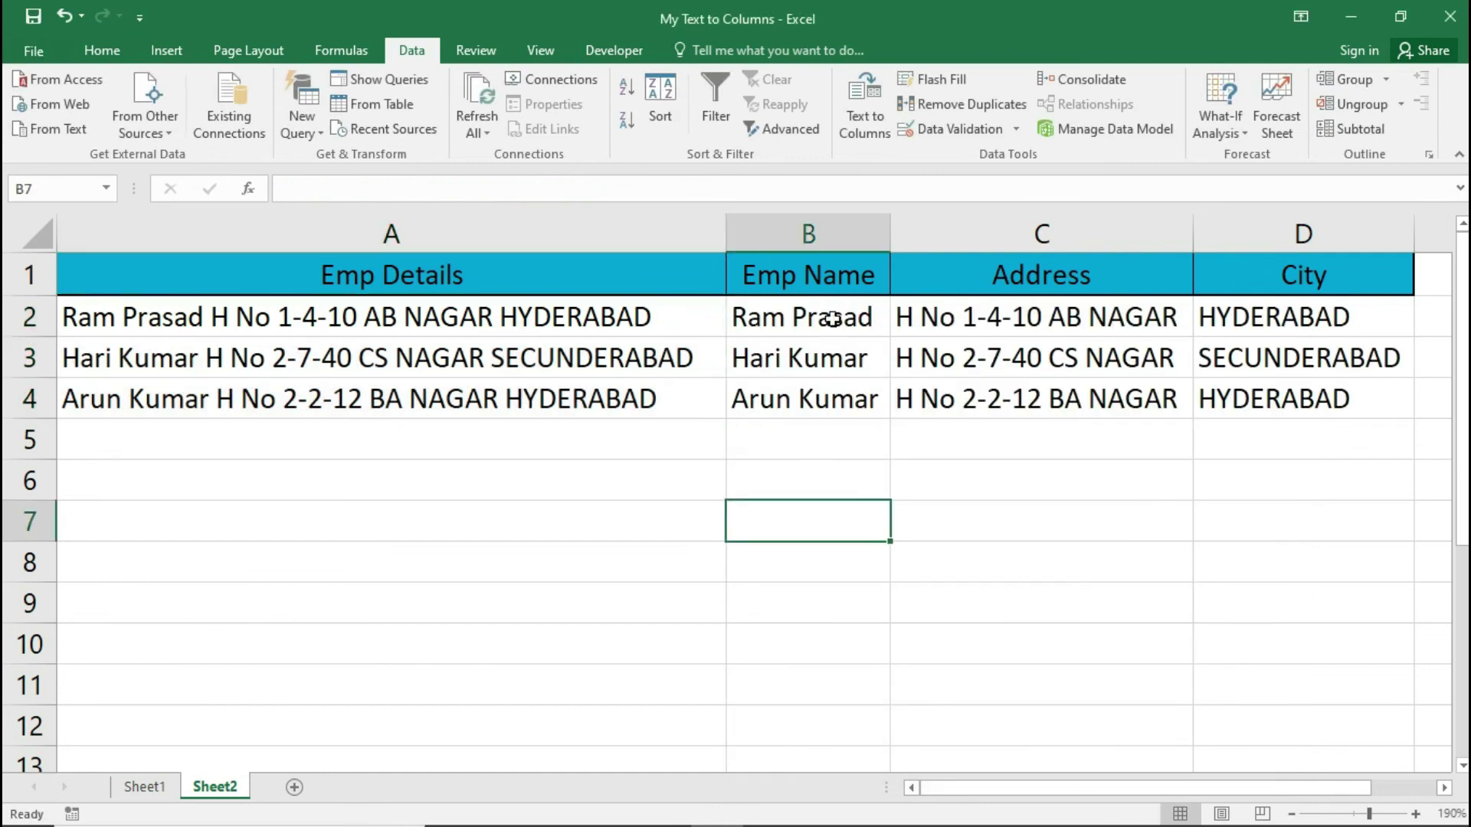